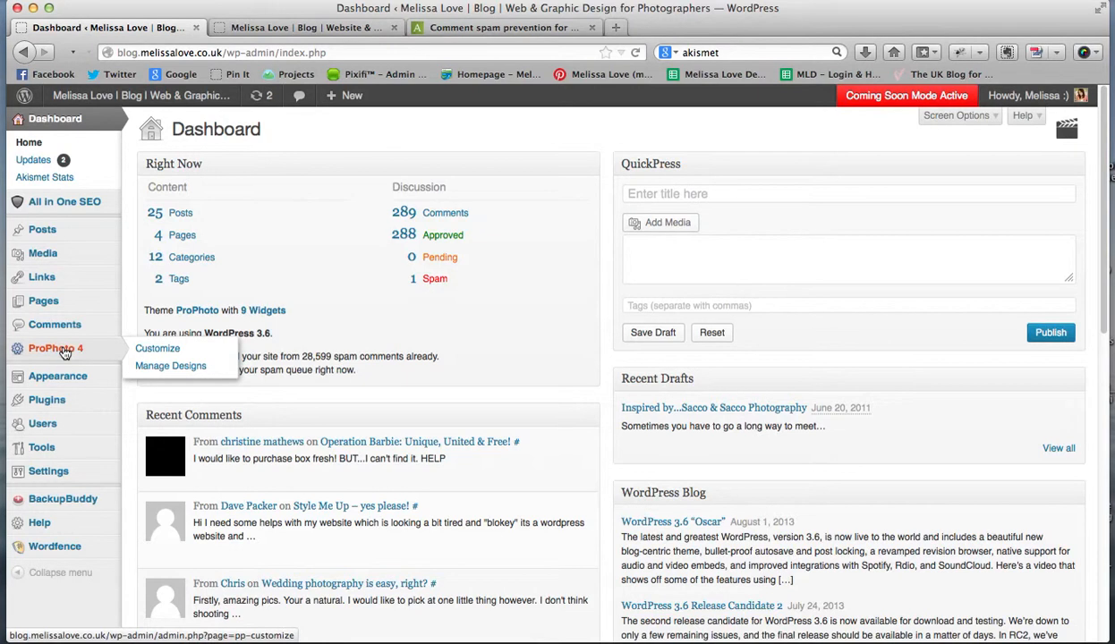
View the ProPhoto 4 design management page and open the Fonts customization settings
{"action": "left_click", "coordinate": [164, 366]}
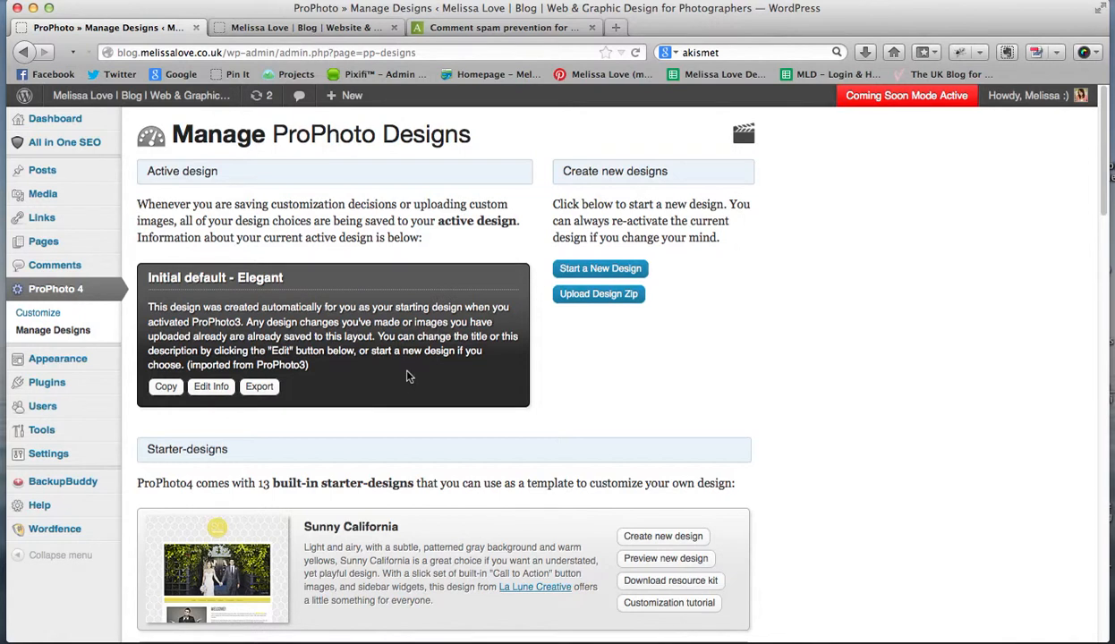
{"action": "left_click", "coordinate": [65, 317]}
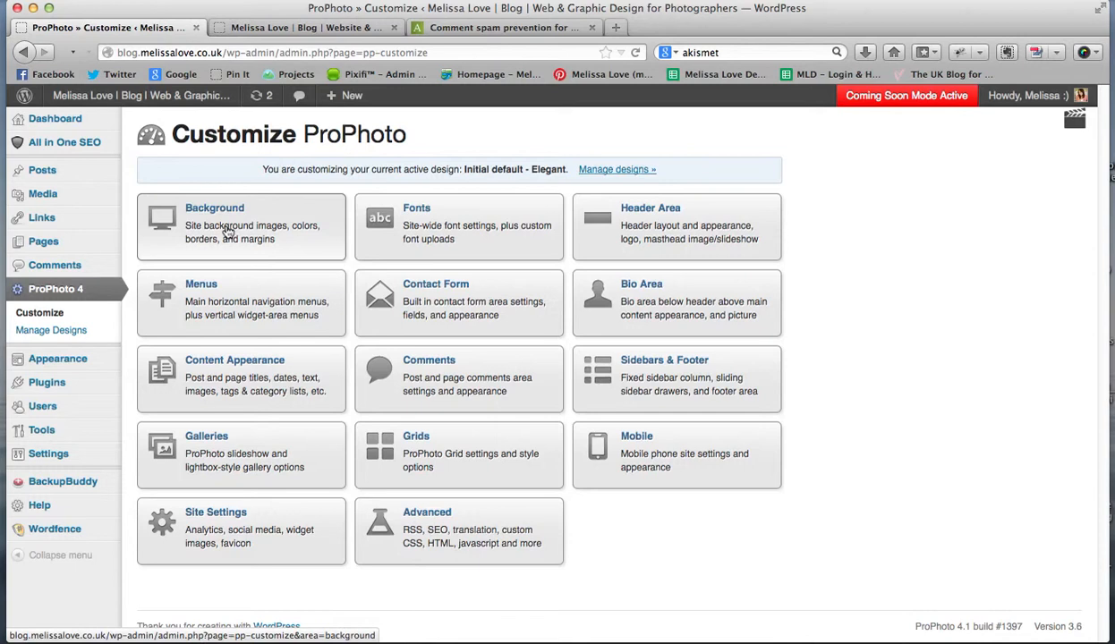
{"action": "left_click", "coordinate": [480, 230]}
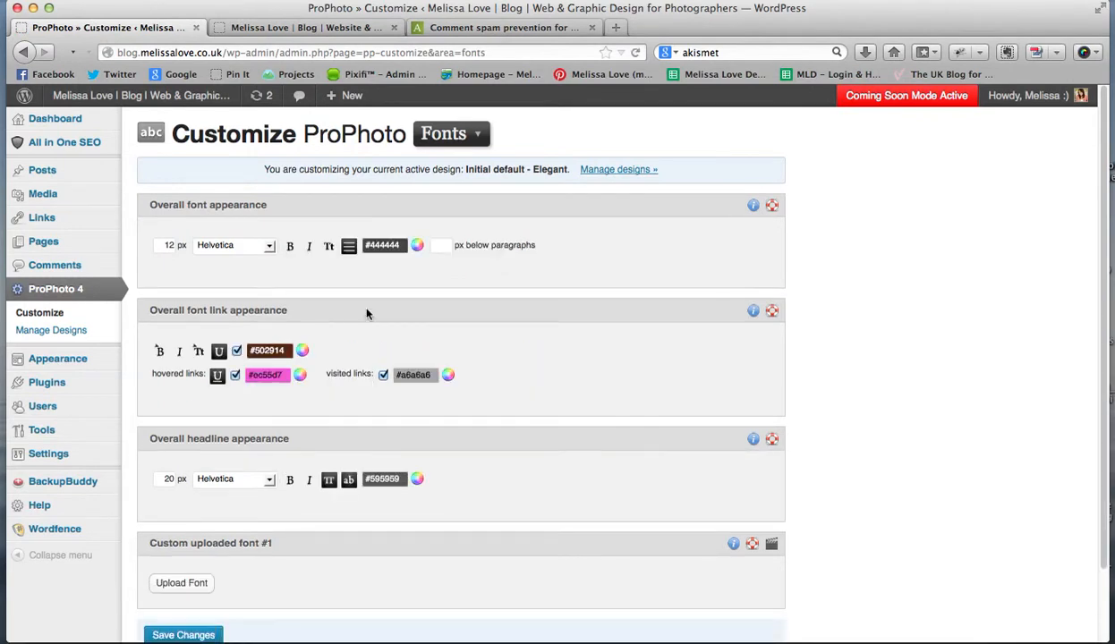
Set the hovered link color in the overall font link appearance to the muted green #b8c7b3 and save the changes
{"action": "scroll", "coordinate": [367, 312], "scroll_direction": "down", "scroll_amount": 1}
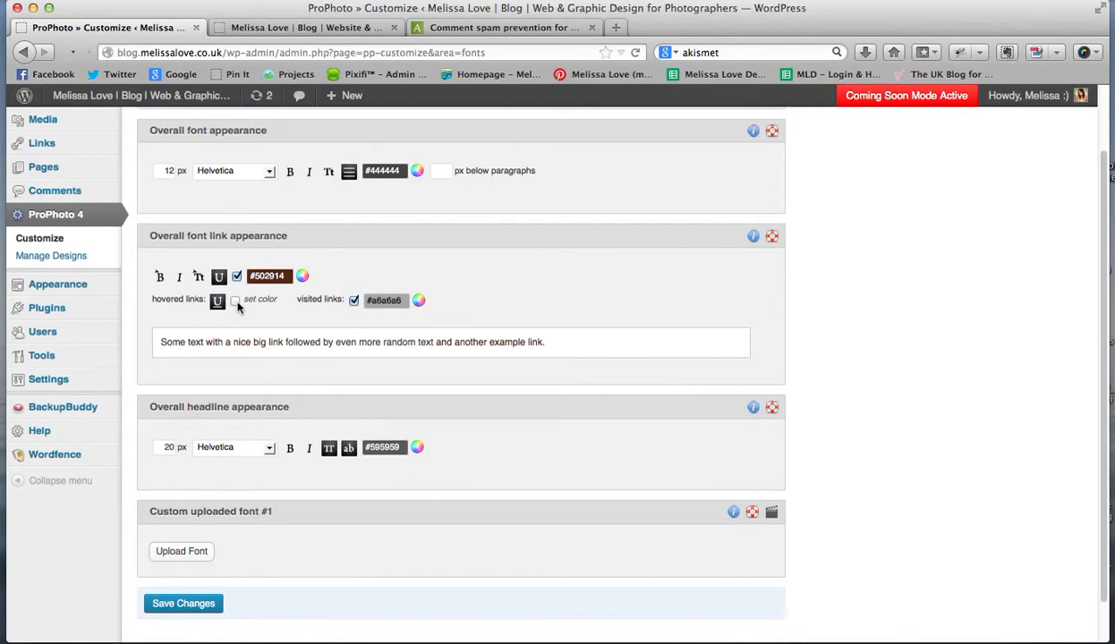
{"action": "left_click", "coordinate": [279, 304]}
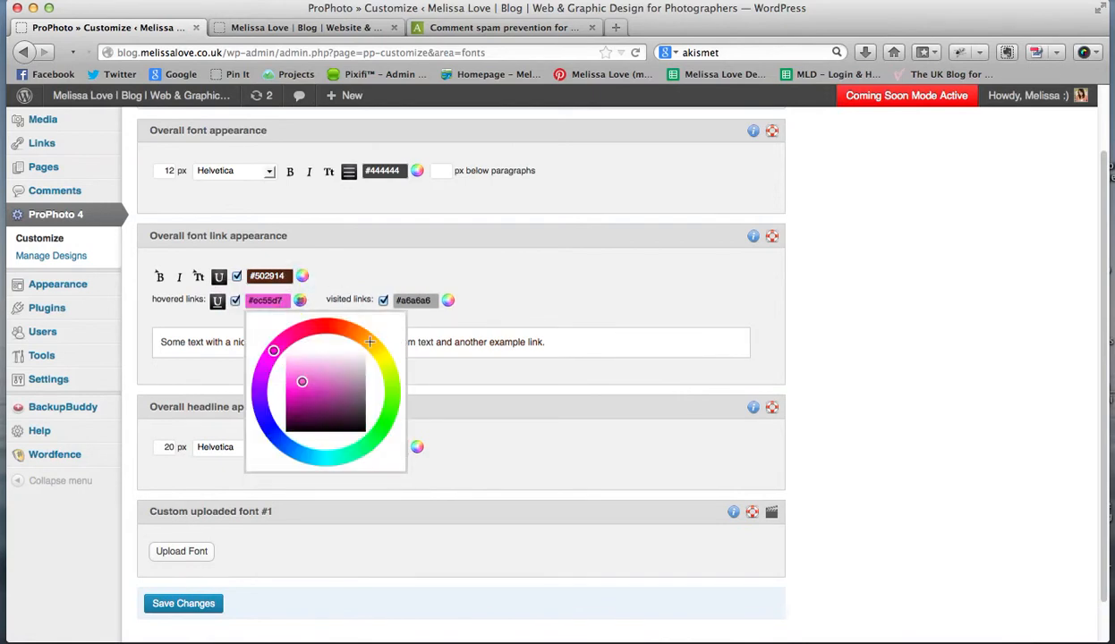
{"action": "left_click", "coordinate": [389, 409]}
{"action": "mouse_move", "coordinate": [342, 370]}
{"action": "left_mouse_down"}
{"action": "mouse_move", "coordinate": [358, 364]}
{"action": "mouse_move", "coordinate": [348, 372]}
{"action": "left_mouse_up"}
{"action": "left_click", "coordinate": [517, 324]}
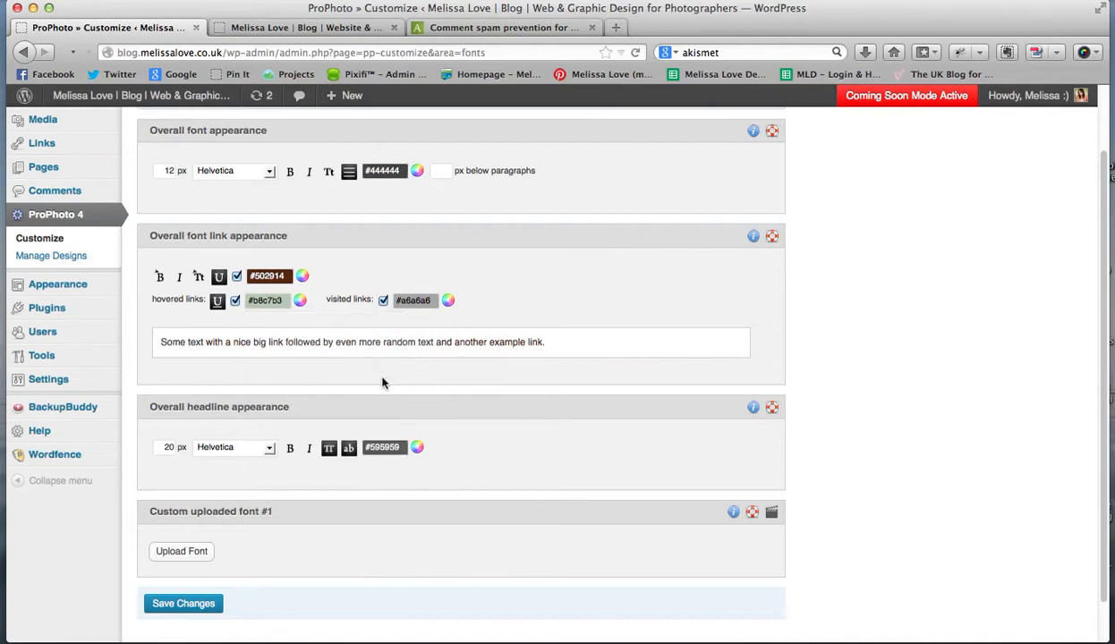
{"action": "left_click", "coordinate": [183, 605]}
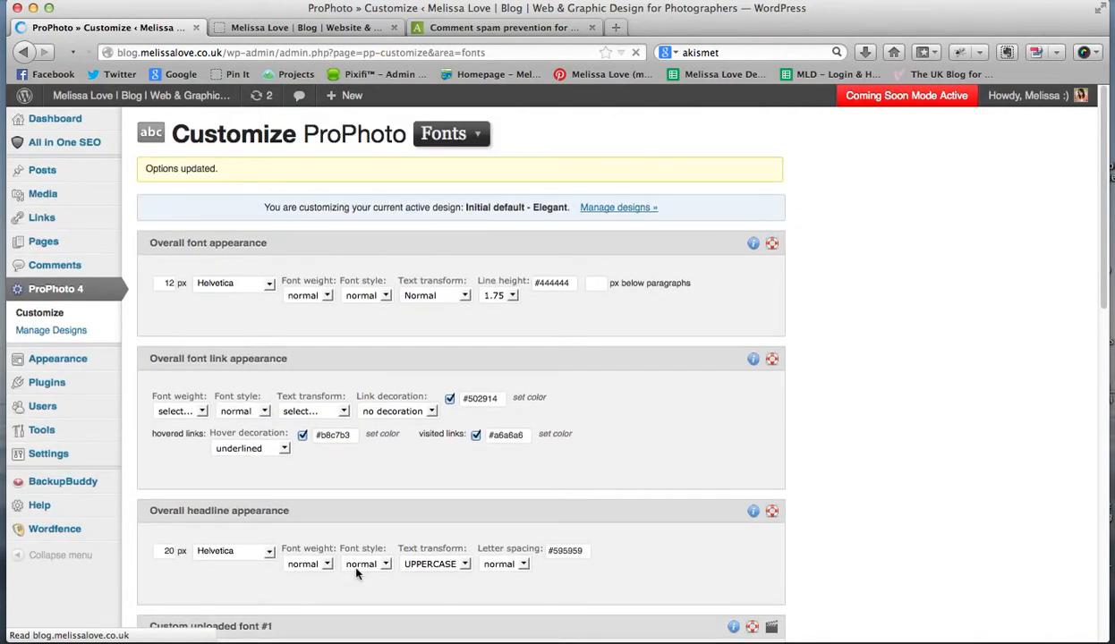
Go to the Header Area customization and set the masthead display to a slideshow of images
{"action": "scroll", "coordinate": [357, 573], "scroll_direction": "down", "scroll_amount": 2}
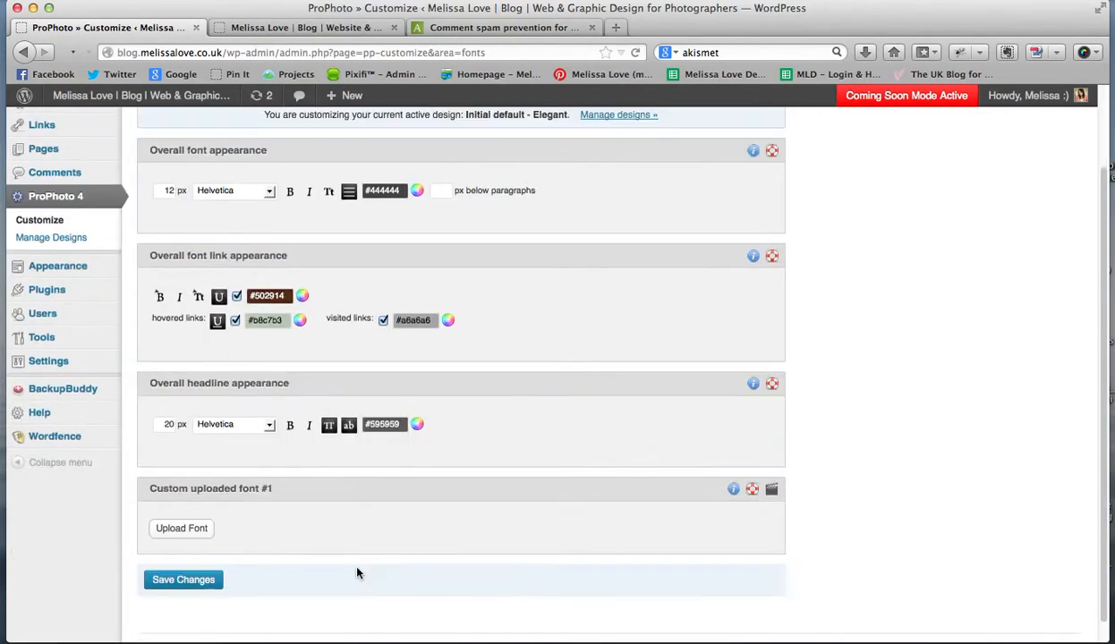
{"action": "scroll", "coordinate": [356, 573], "scroll_direction": "down", "scroll_amount": 1}
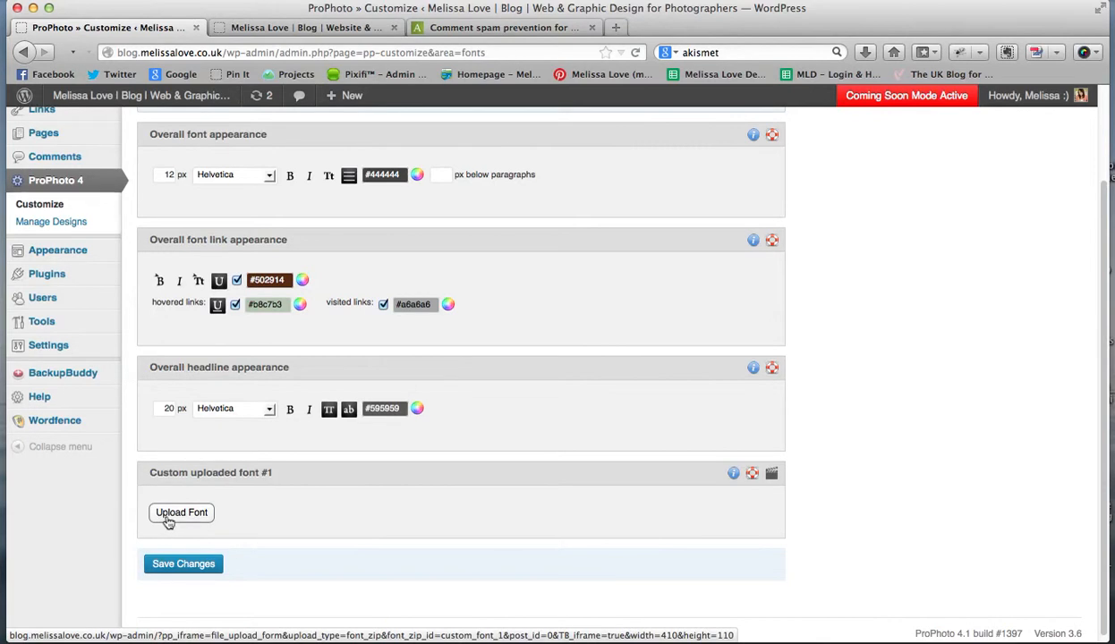
{"action": "scroll", "coordinate": [199, 516], "scroll_direction": "up", "scroll_amount": 3}
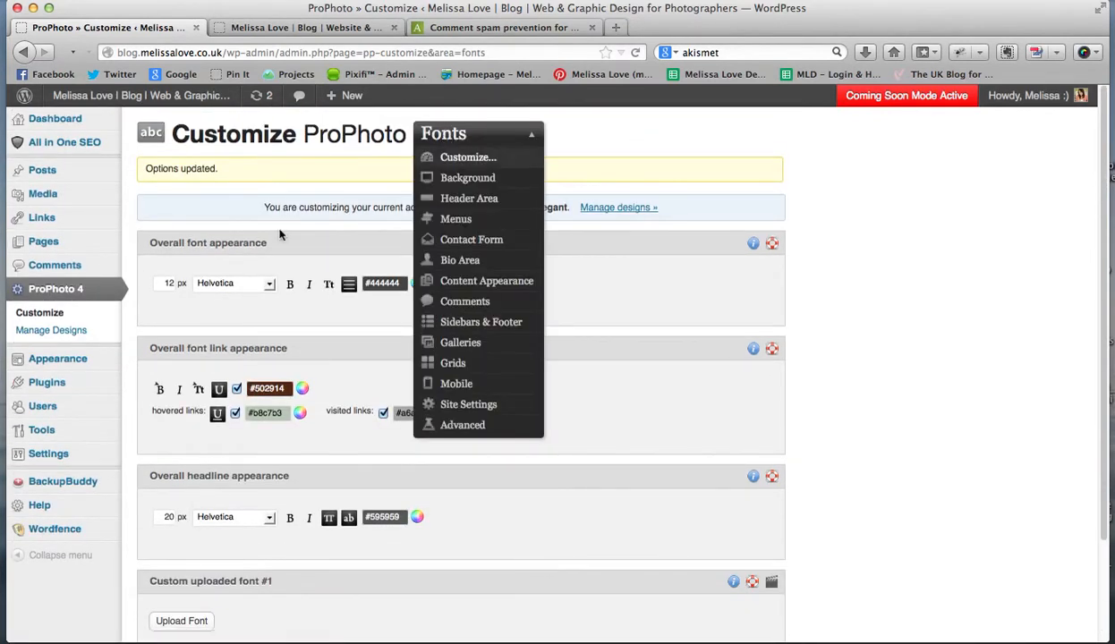
{"action": "left_click", "coordinate": [64, 318]}
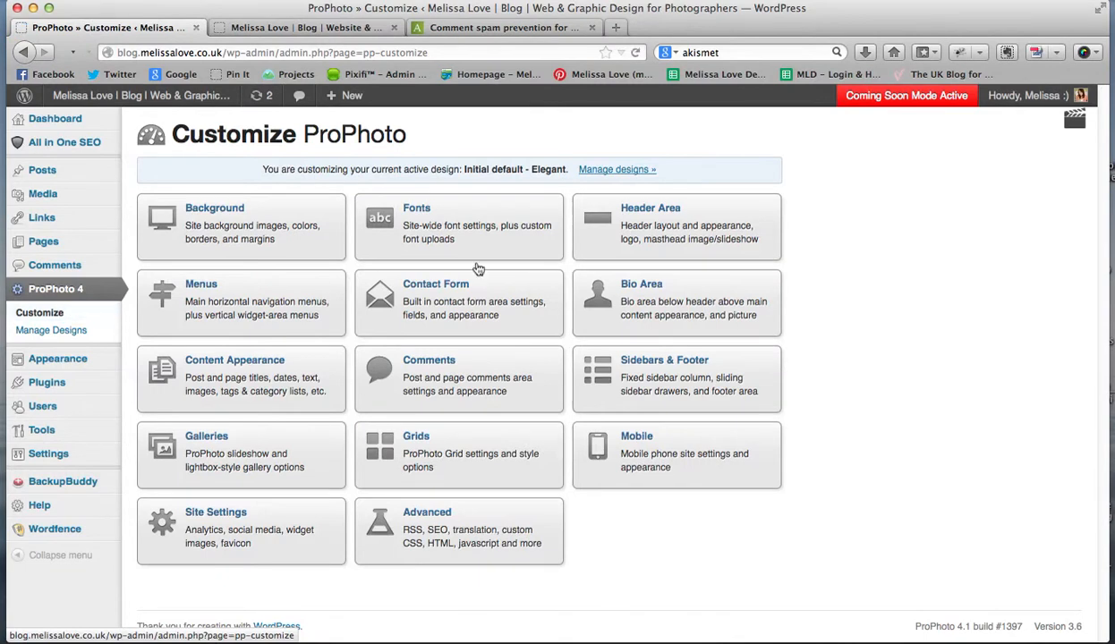
{"action": "left_click", "coordinate": [654, 237]}
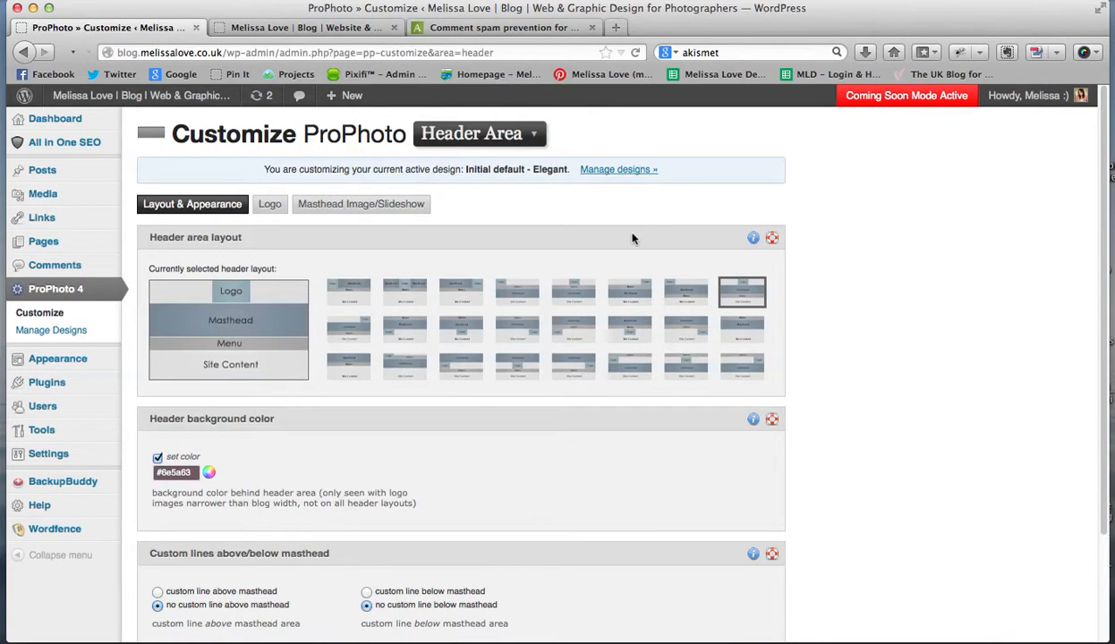
{"action": "left_click", "coordinate": [362, 213]}
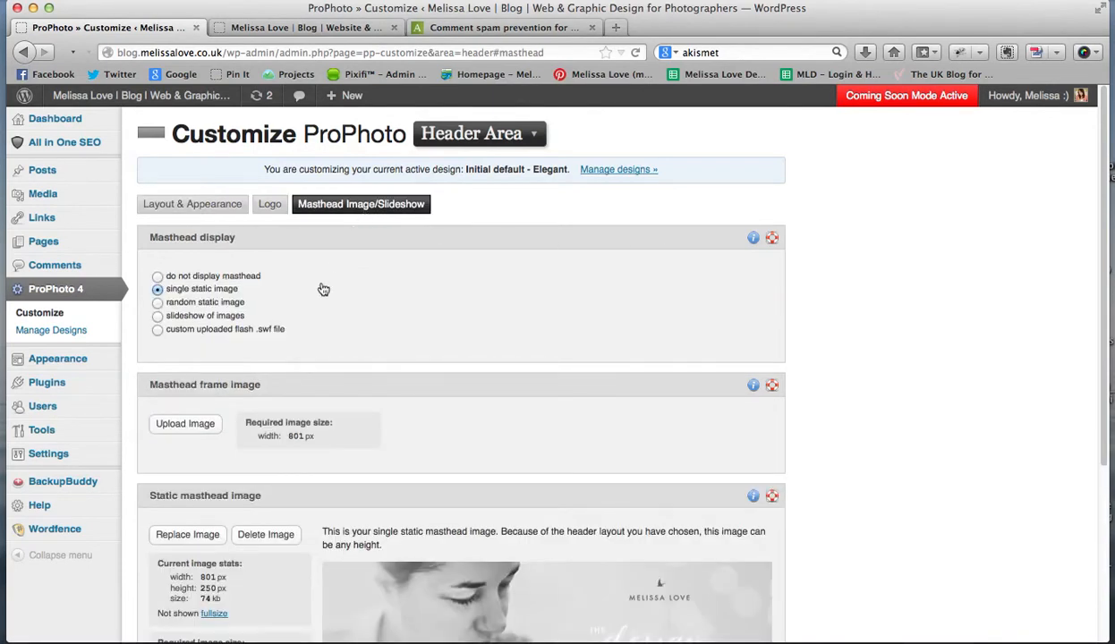
{"action": "left_click", "coordinate": [157, 317]}
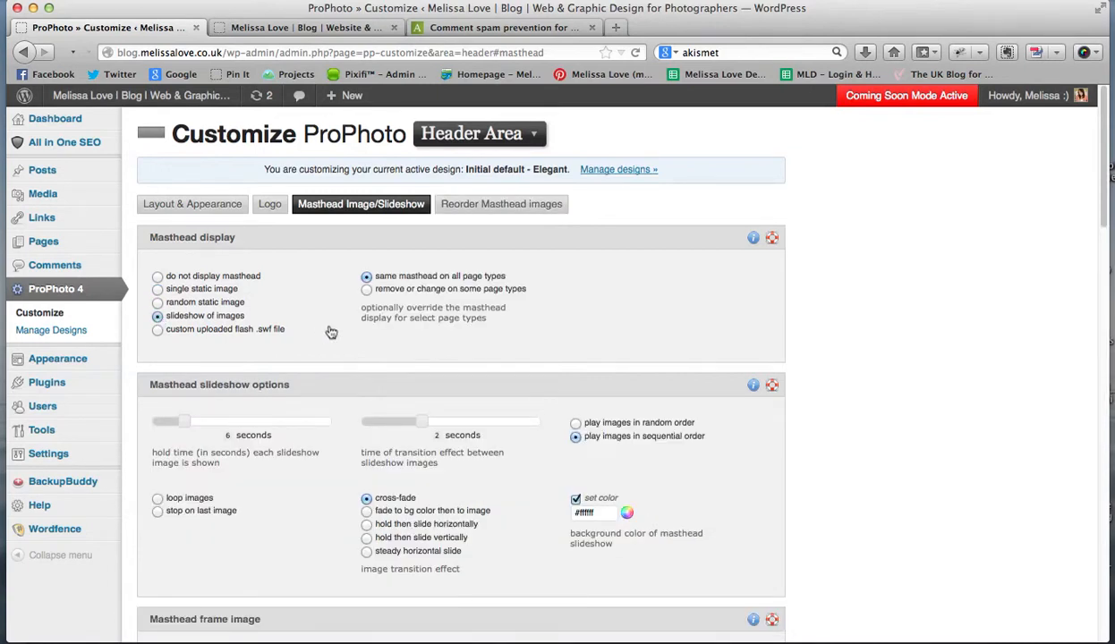
Have the masthead removed or changed on individual posts, static WordPress pages, and archive, category, author and search pages, excluding the home page
{"action": "left_click", "coordinate": [366, 291]}
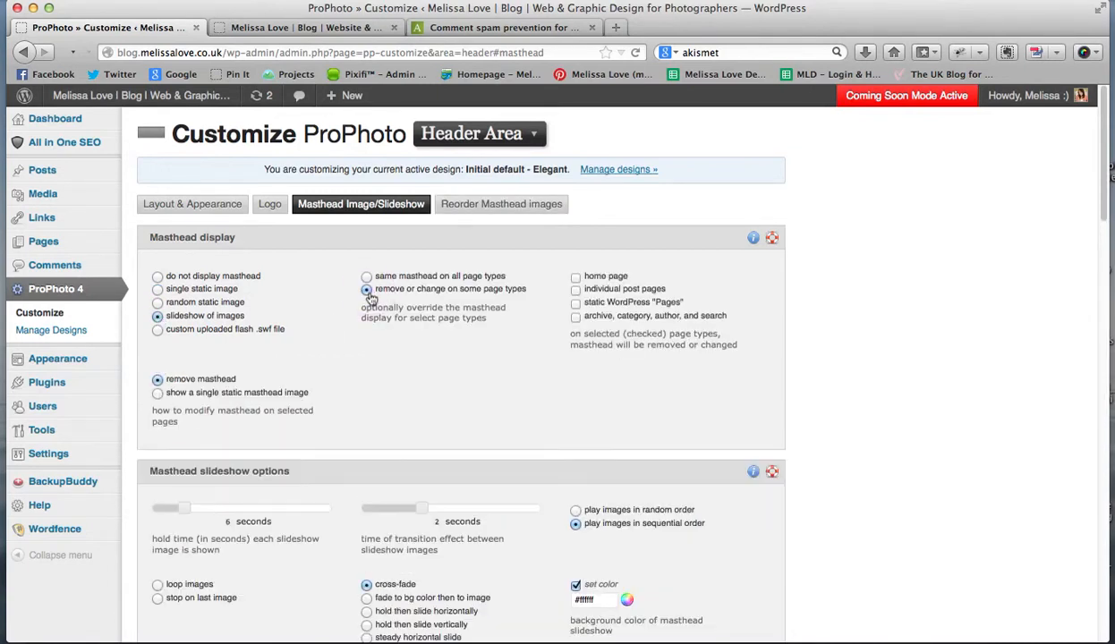
{"action": "left_click", "coordinate": [576, 276]}
{"action": "left_click", "coordinate": [575, 289]}
{"action": "left_click", "coordinate": [575, 302]}
{"action": "left_click", "coordinate": [575, 316]}
{"action": "left_click", "coordinate": [575, 277]}
Examine the masthead slideshow options, the frame image upload, and the size requirements of each masthead slideshow image
{"action": "scroll", "coordinate": [416, 393], "scroll_direction": "down", "scroll_amount": 8}
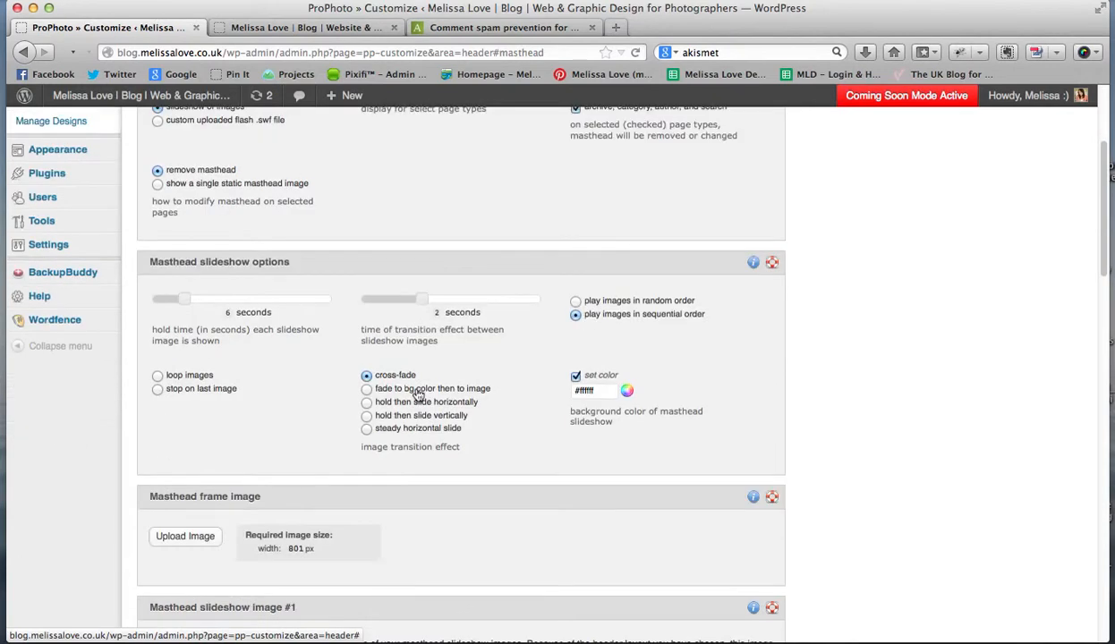
{"action": "scroll", "coordinate": [417, 394], "scroll_direction": "down", "scroll_amount": 4}
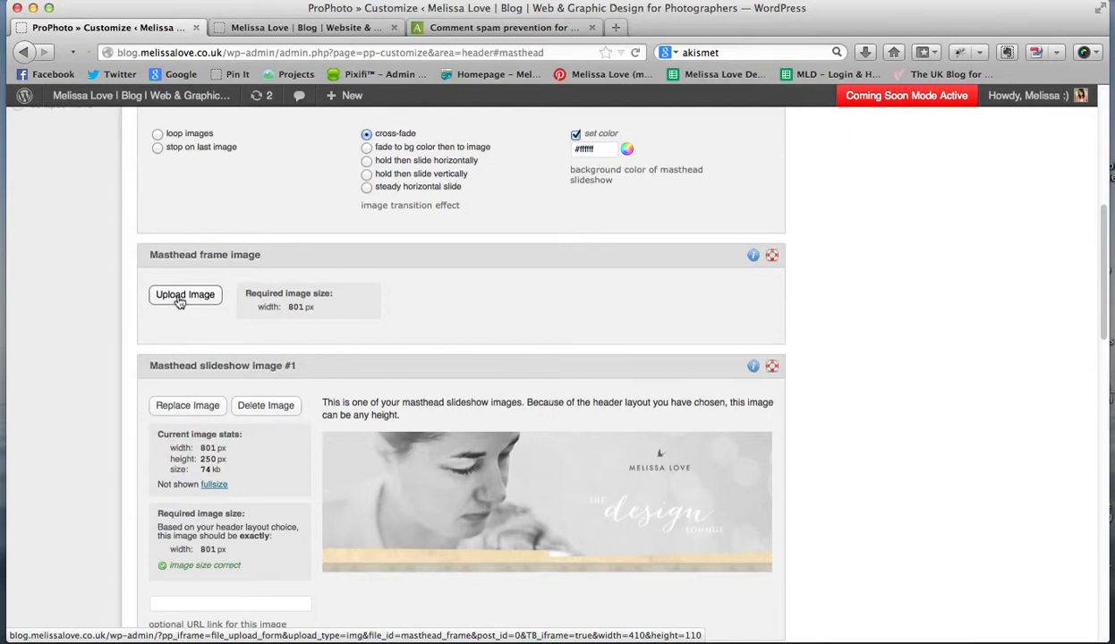
{"action": "scroll", "coordinate": [211, 298], "scroll_direction": "down", "scroll_amount": 5}
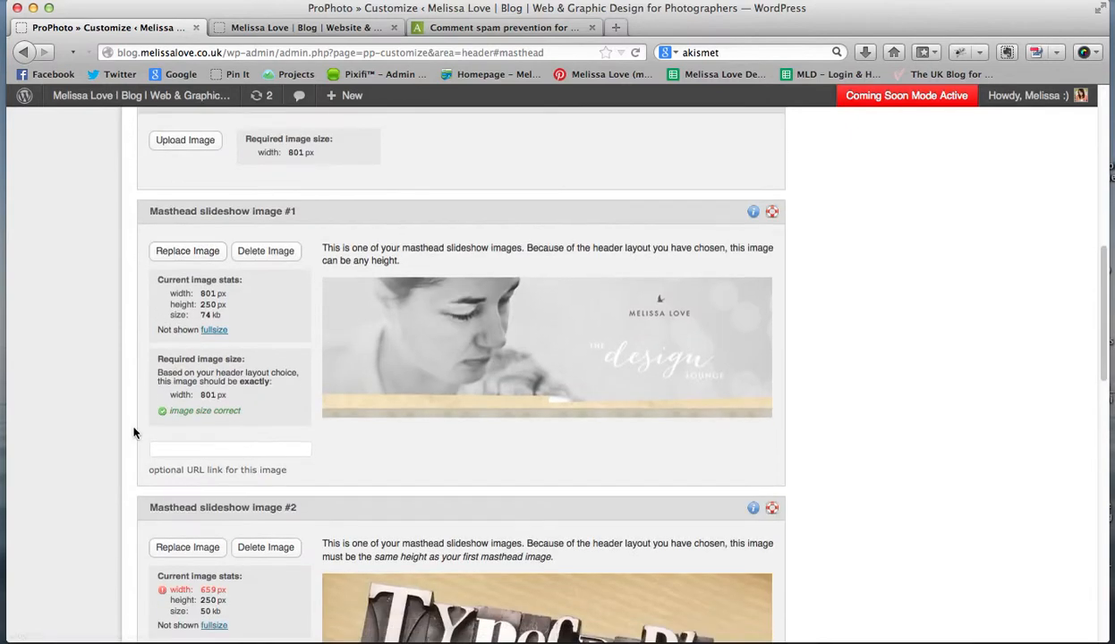
{"action": "scroll", "coordinate": [344, 442], "scroll_direction": "down", "scroll_amount": 9}
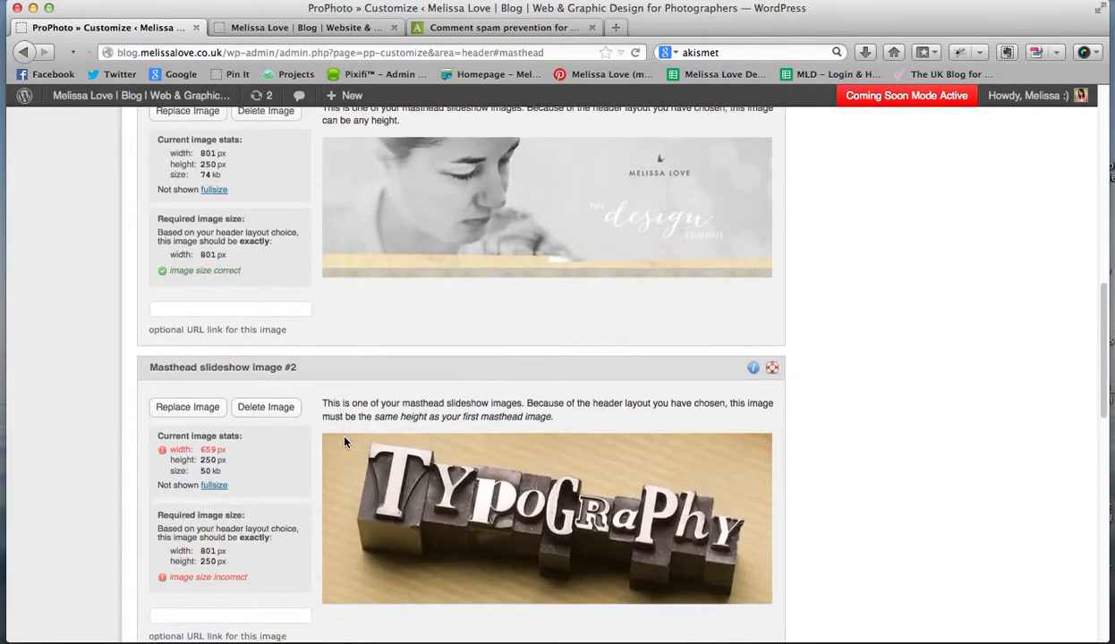
{"action": "scroll", "coordinate": [344, 442], "scroll_direction": "down", "scroll_amount": 16}
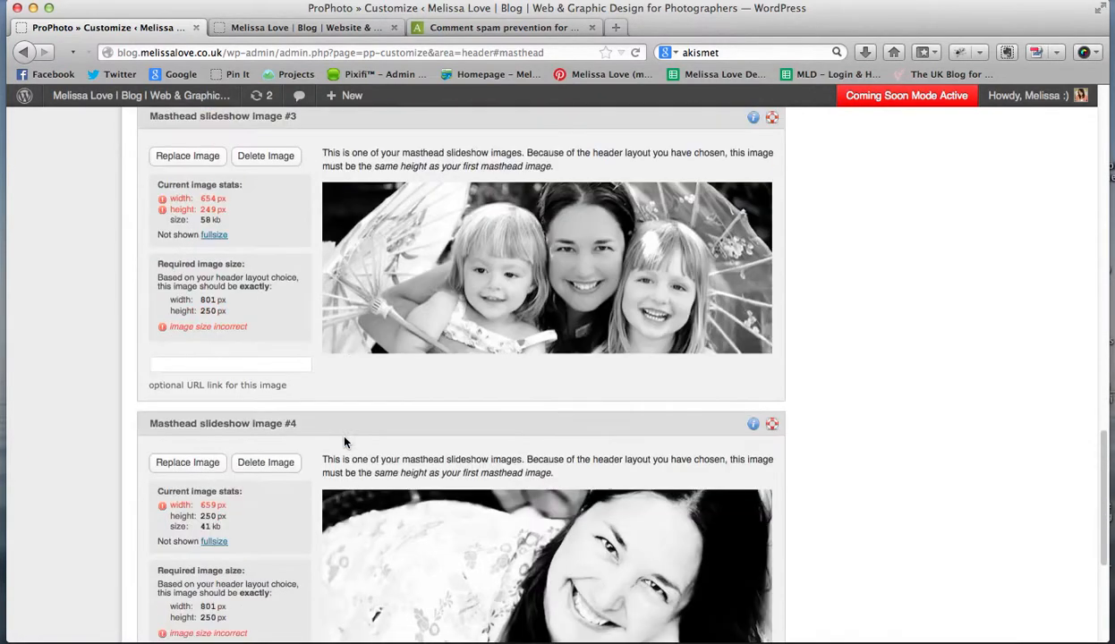
{"action": "scroll", "coordinate": [345, 442], "scroll_direction": "up", "scroll_amount": 20}
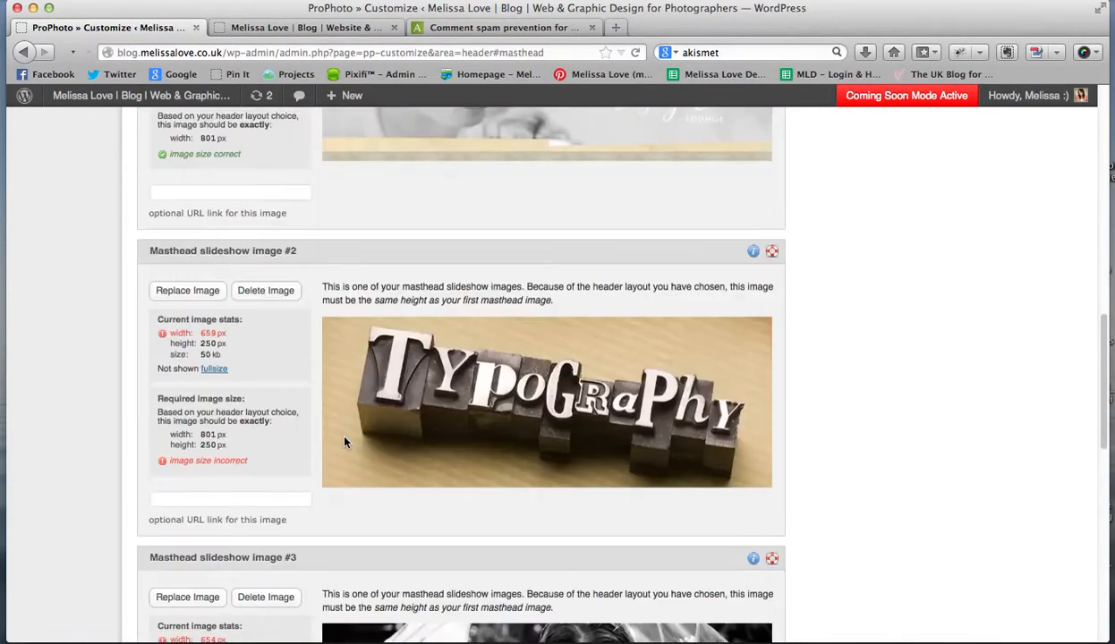
{"action": "scroll", "coordinate": [344, 442], "scroll_direction": "up", "scroll_amount": 6}
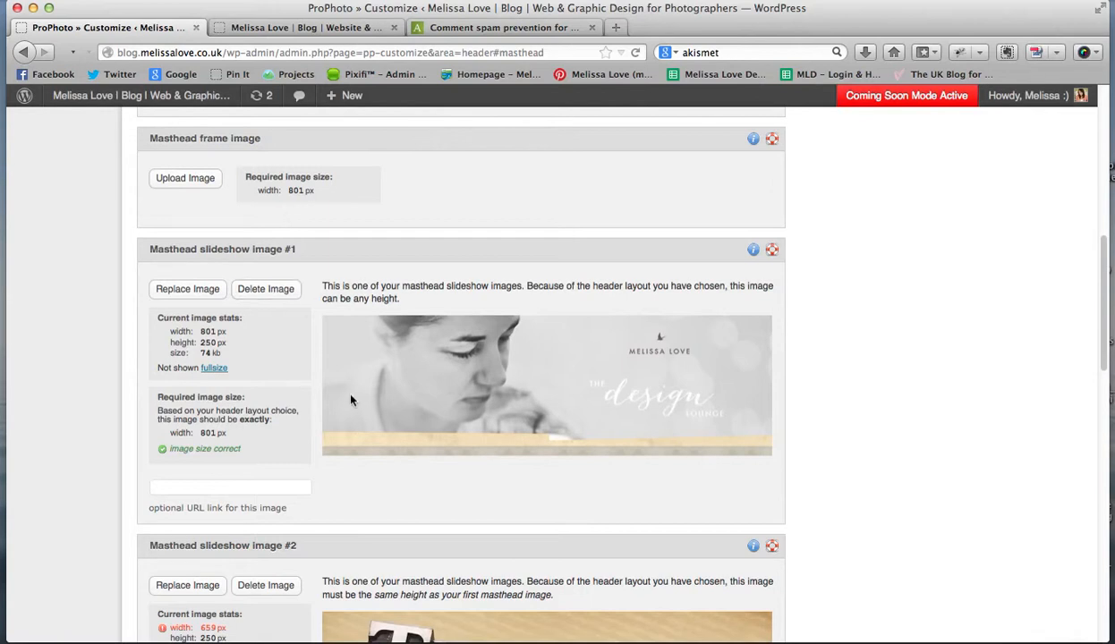
{"action": "scroll", "coordinate": [297, 407], "scroll_direction": "down", "scroll_amount": 1}
{"action": "scroll", "coordinate": [296, 407], "scroll_direction": "down", "scroll_amount": 15}
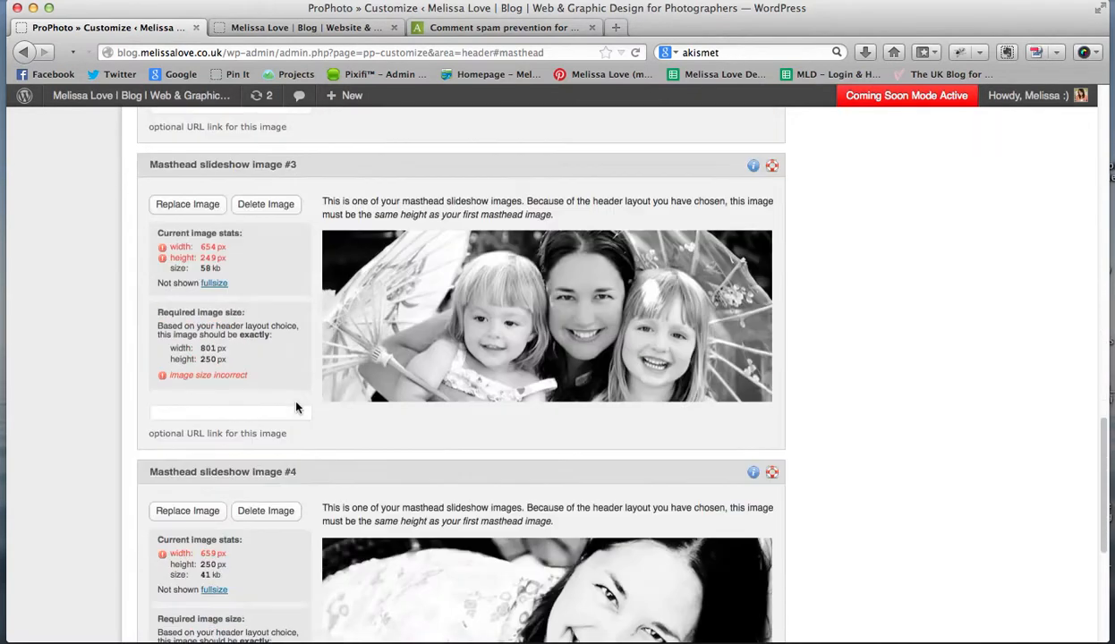
{"action": "scroll", "coordinate": [296, 407], "scroll_direction": "down", "scroll_amount": 3}
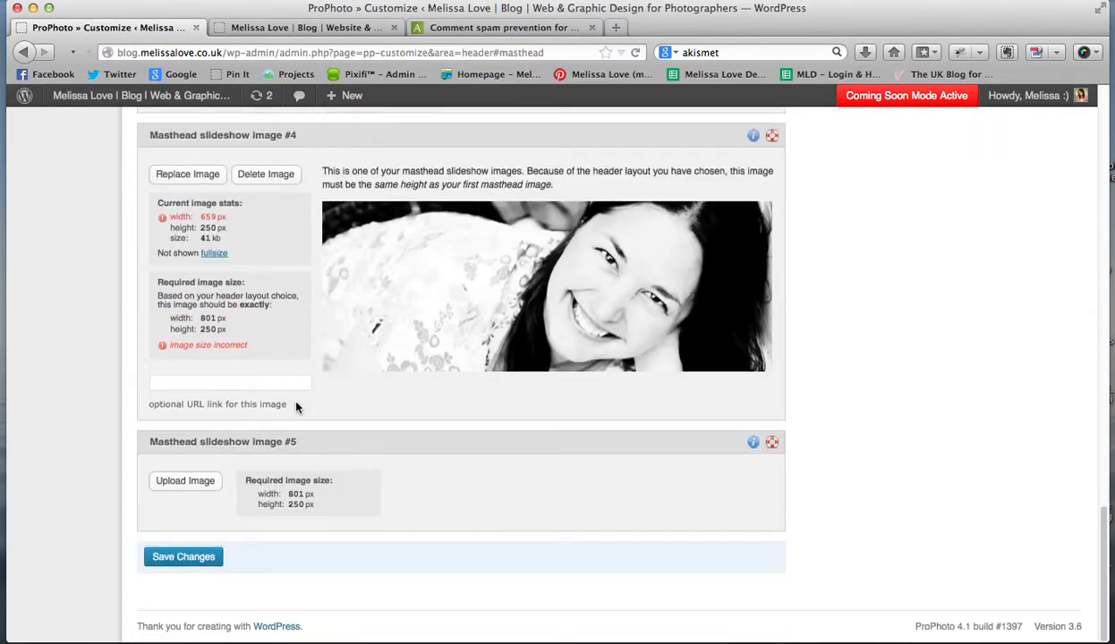
Save the header area changes and reopen the masthead image and slideshow settings
{"action": "left_click", "coordinate": [187, 562]}
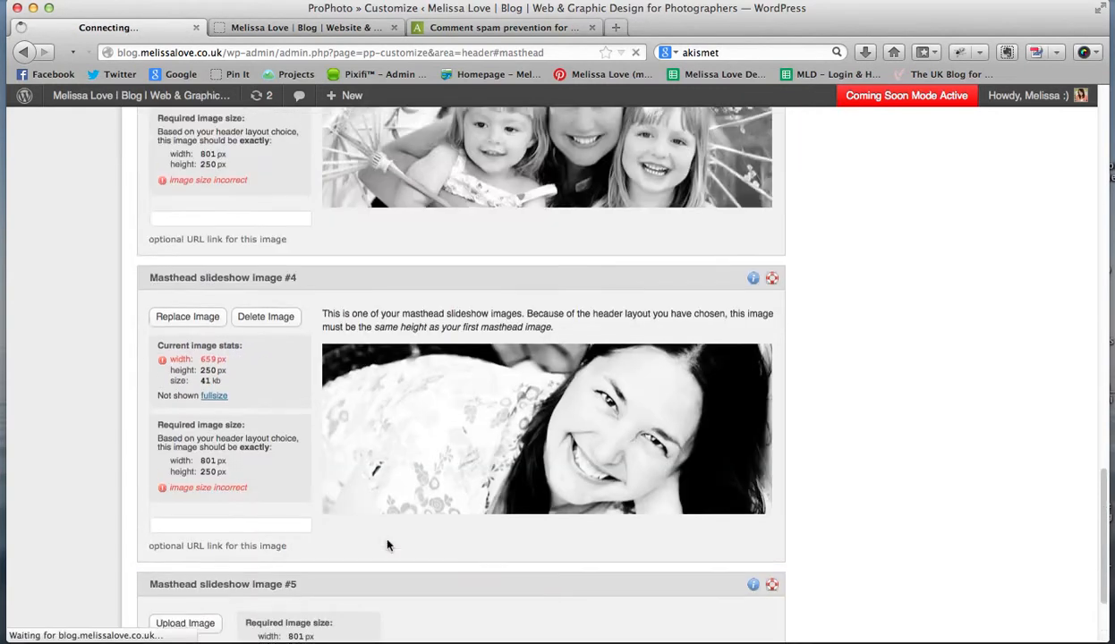
{"action": "scroll", "coordinate": [386, 544], "scroll_direction": "up", "scroll_amount": 10}
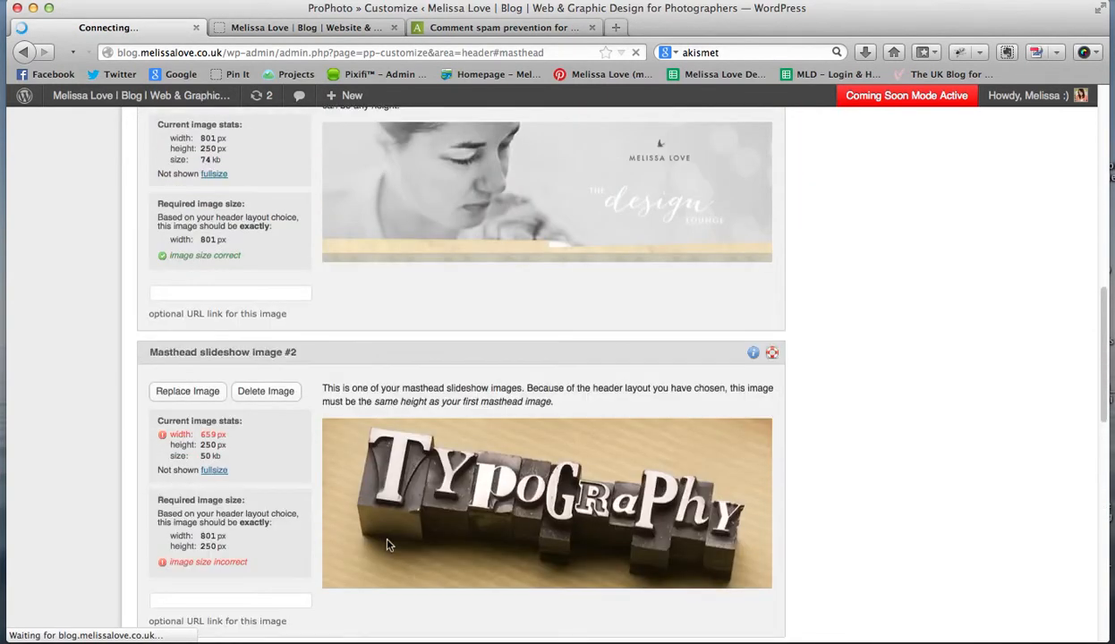
{"action": "scroll", "coordinate": [386, 544], "scroll_direction": "up", "scroll_amount": 2}
{"action": "scroll", "coordinate": [387, 543], "scroll_direction": "up", "scroll_amount": 3}
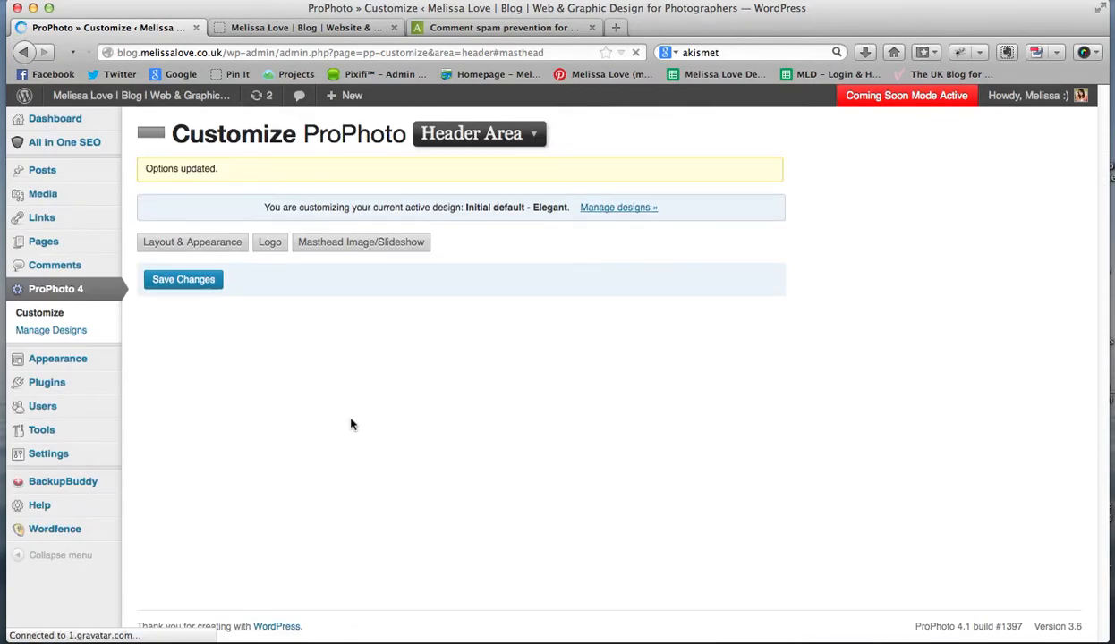
{"action": "left_click", "coordinate": [304, 245]}
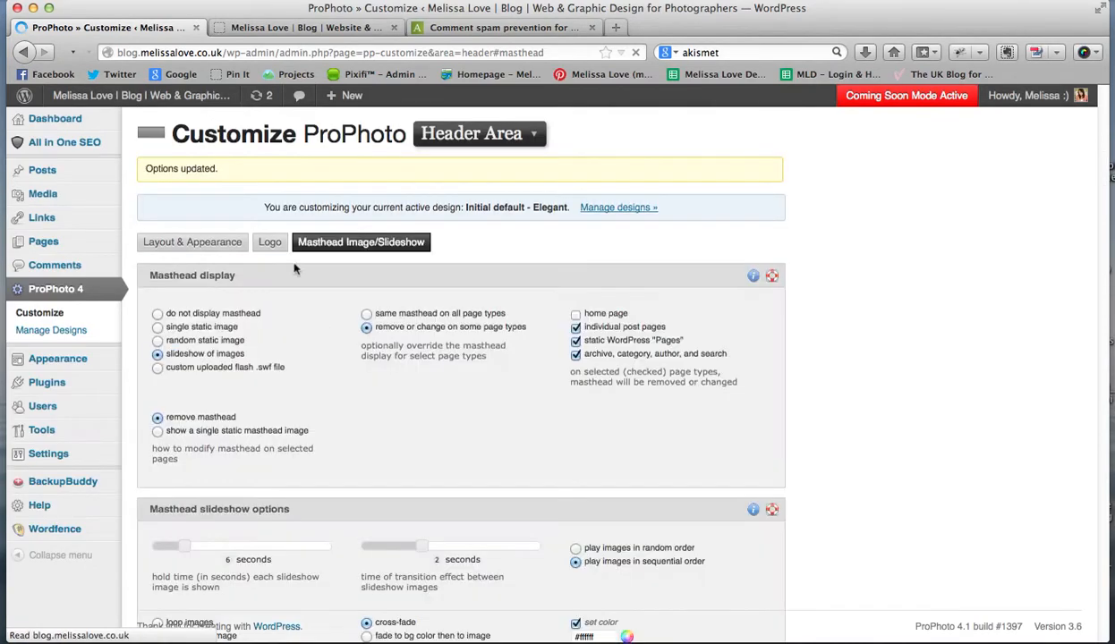
Try the hold then slide vertically transition effect for the masthead slideshow and return to cross-fade
{"action": "scroll", "coordinate": [312, 395], "scroll_direction": "down", "scroll_amount": 2}
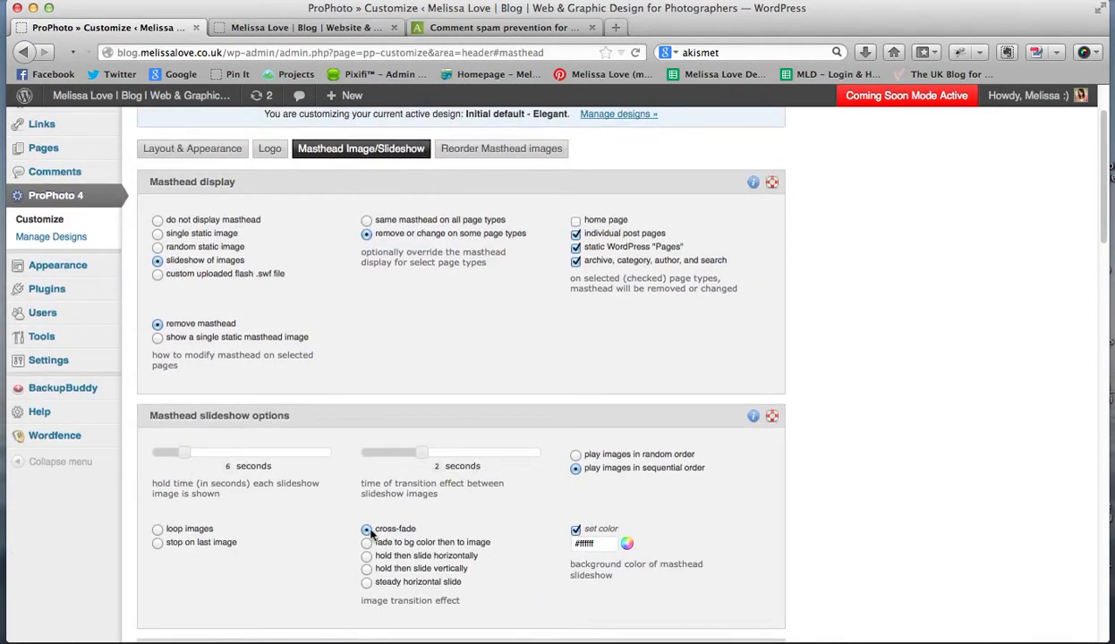
{"action": "left_click", "coordinate": [368, 569]}
{"action": "left_click", "coordinate": [368, 530]}
Reorder the masthead images so the parasol family photo comes before the typography image, and save the changes
{"action": "scroll", "coordinate": [424, 452], "scroll_direction": "up", "scroll_amount": 2}
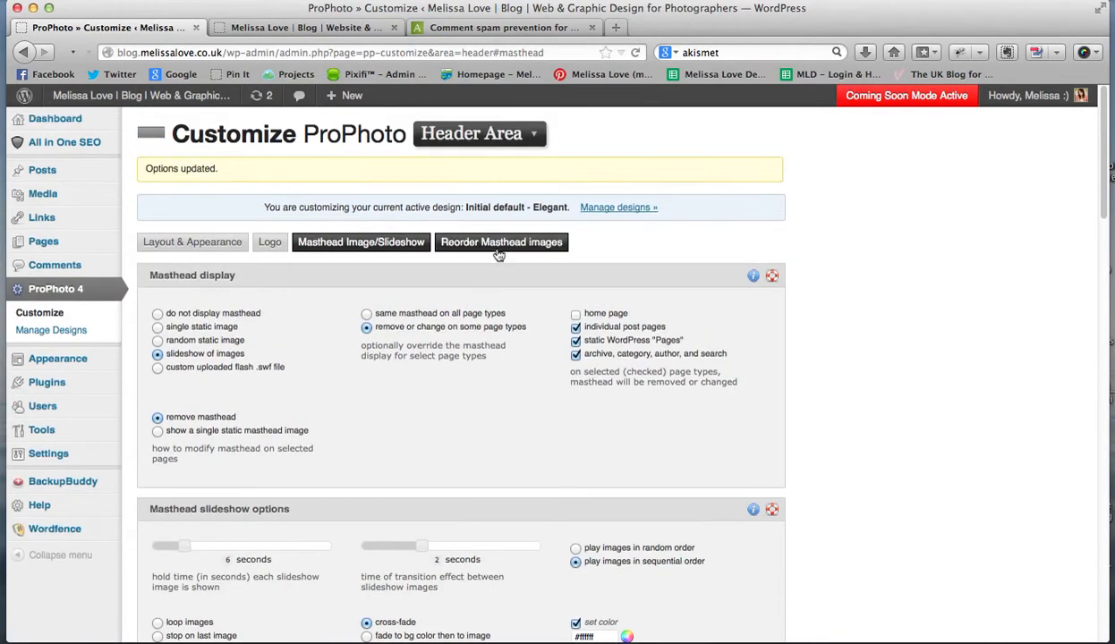
{"action": "left_click", "coordinate": [498, 248]}
{"action": "left_click", "coordinate": [734, 325]}
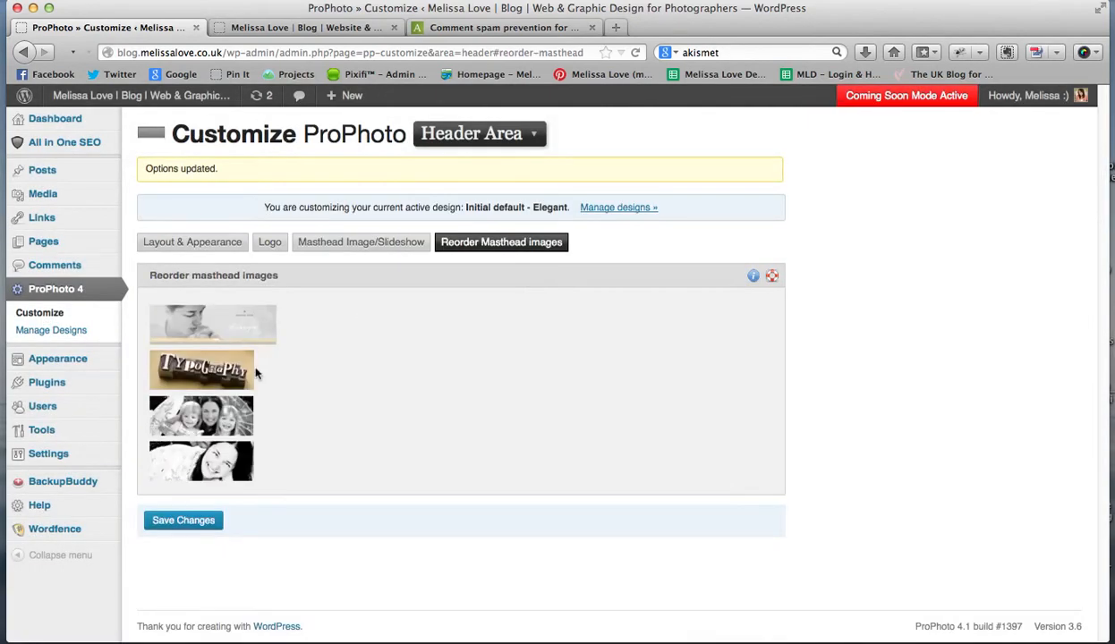
{"action": "left_click_drag", "start_coordinate": [200, 400], "coordinate": [201, 358]}
{"action": "left_click_drag", "start_coordinate": [224, 320], "coordinate": [224, 367]}
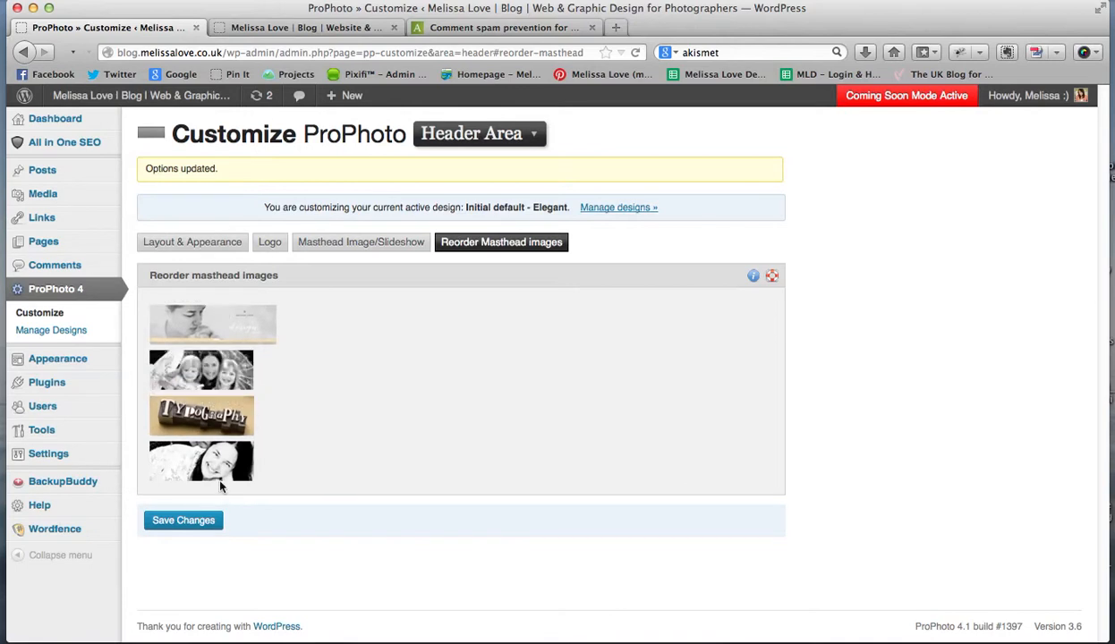
{"action": "left_click", "coordinate": [186, 523]}
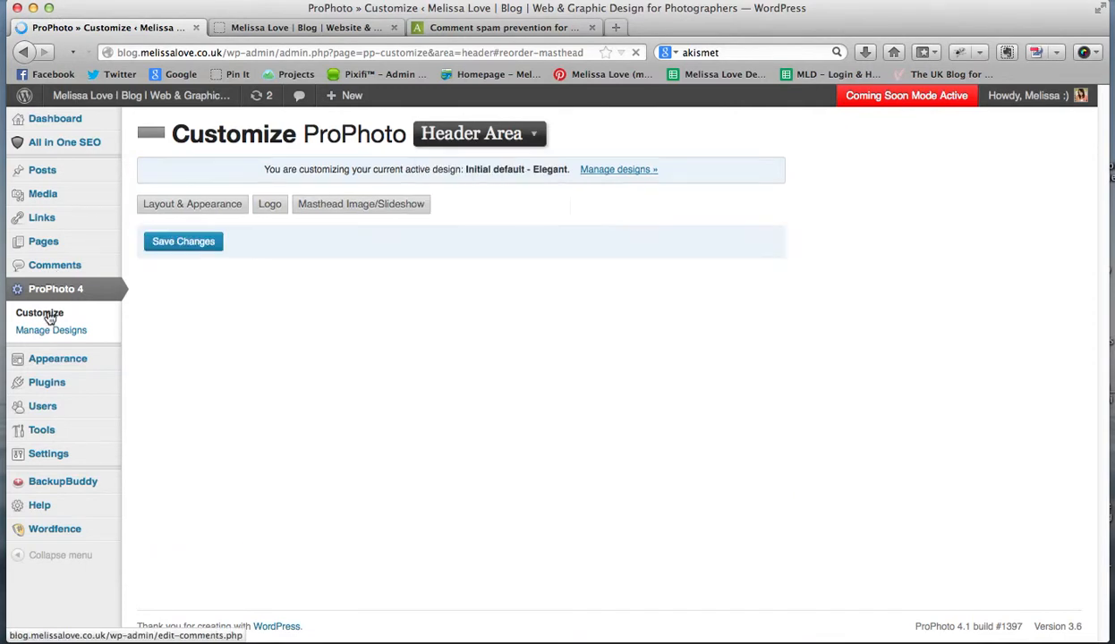
Return to the ProPhoto customization overview and open the Contact Form settings
{"action": "left_click", "coordinate": [49, 315]}
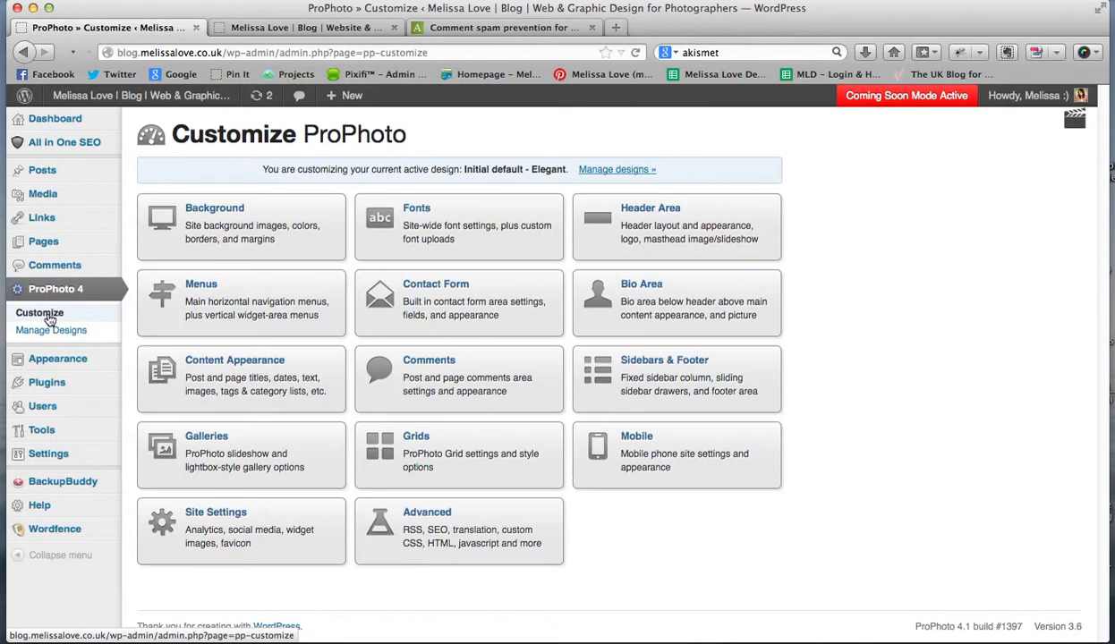
{"action": "left_click", "coordinate": [478, 302]}
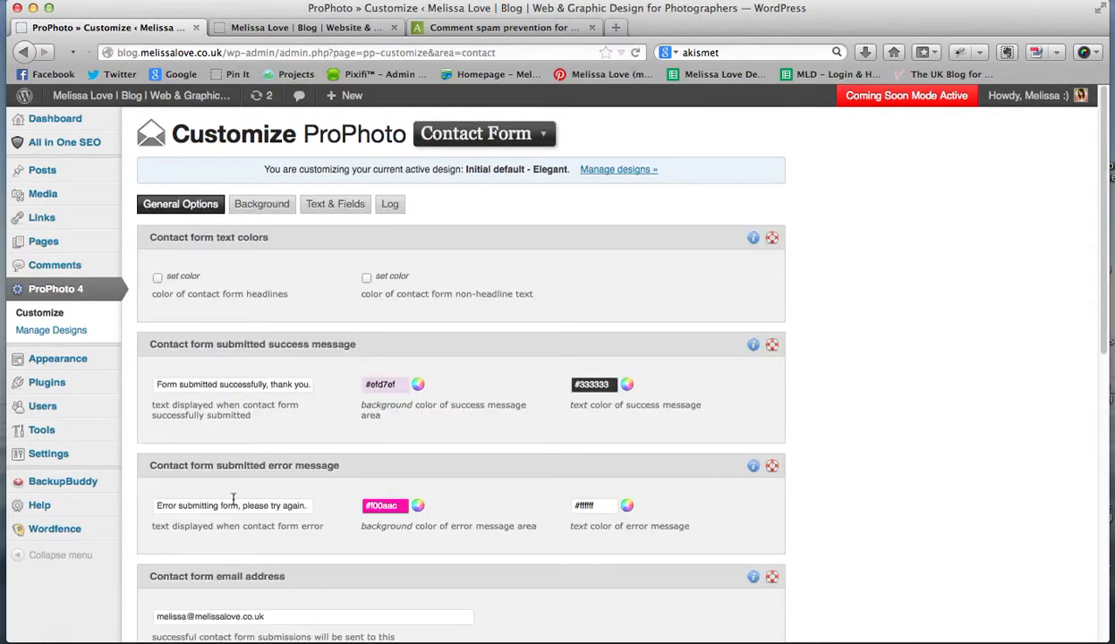
Review the contact form's general options, including the success and error messages and email address, and its background settings
{"action": "scroll", "coordinate": [498, 400], "scroll_direction": "down", "scroll_amount": 2}
{"action": "scroll", "coordinate": [498, 402], "scroll_direction": "down", "scroll_amount": 2}
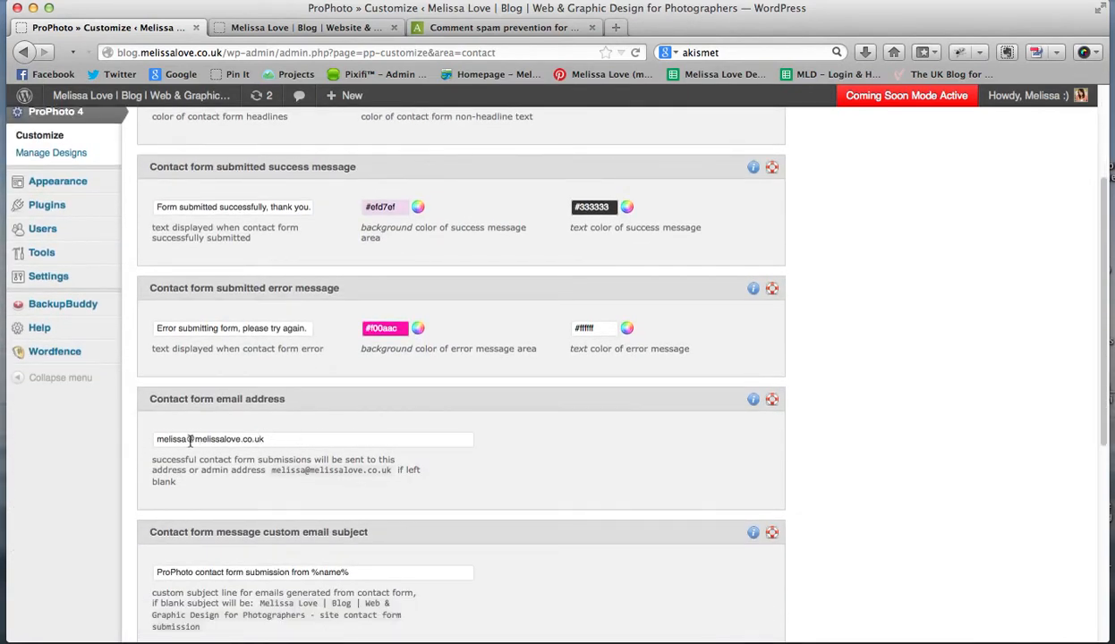
{"action": "scroll", "coordinate": [184, 428], "scroll_direction": "down", "scroll_amount": 2}
{"action": "scroll", "coordinate": [190, 446], "scroll_direction": "up", "scroll_amount": 6}
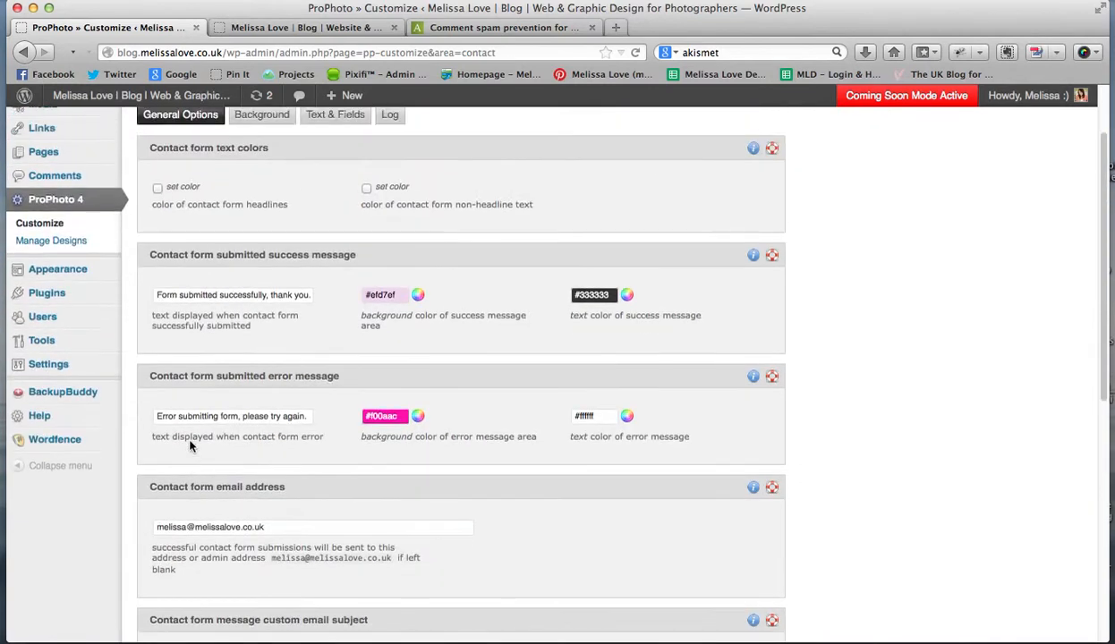
{"action": "left_click", "coordinate": [271, 209]}
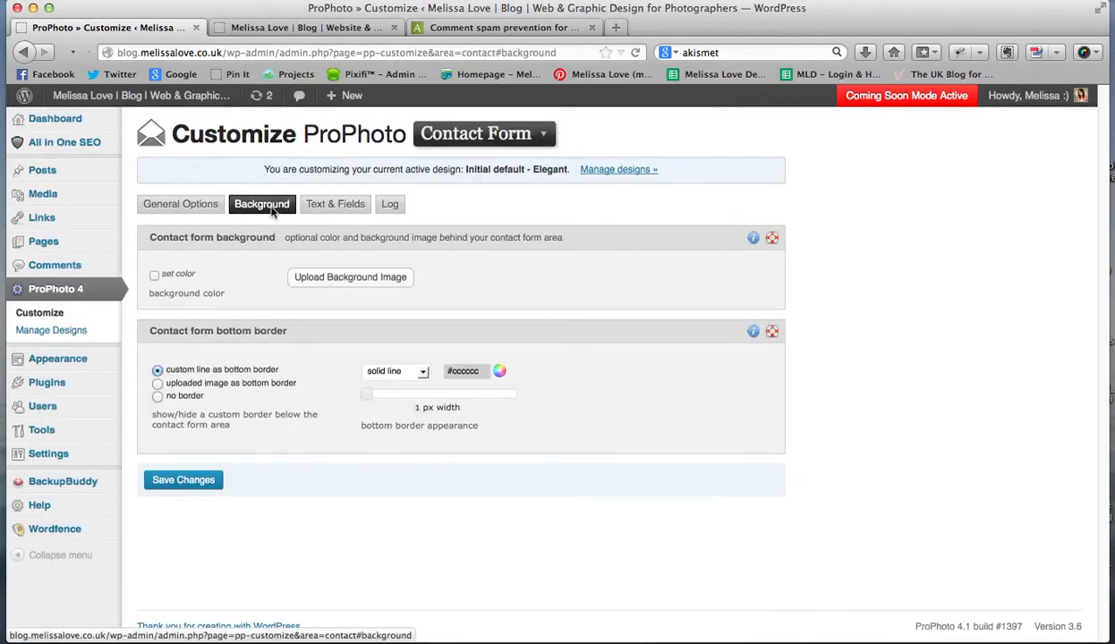
Review the contact form's text and fields settings, covering custom fields, headlines and labels, and the anti-spam challenges and questions
{"action": "left_click", "coordinate": [318, 205]}
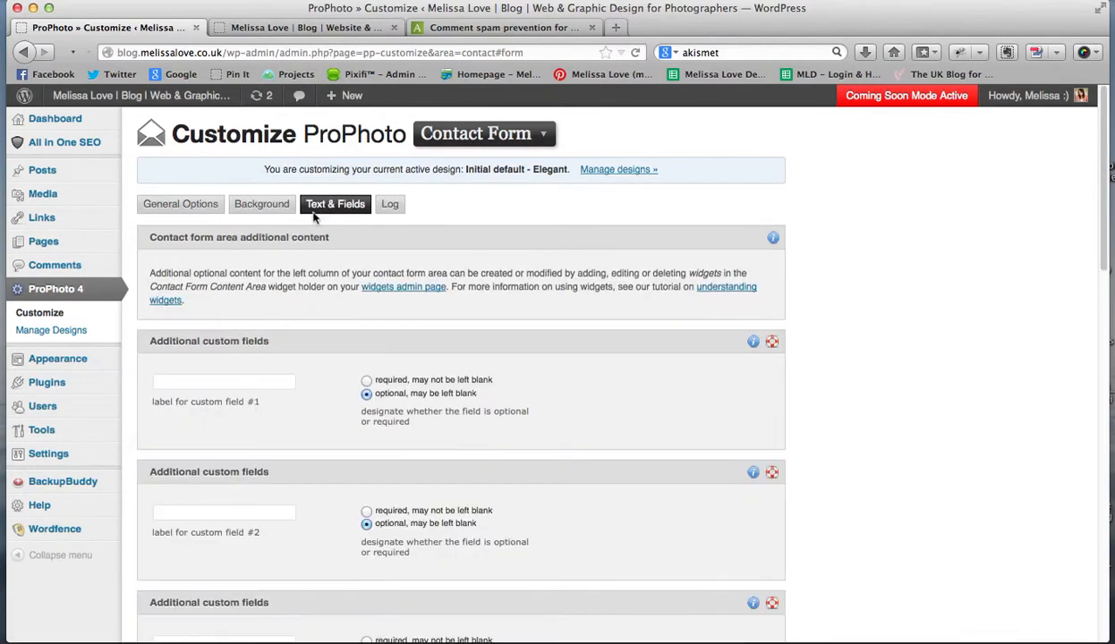
{"action": "scroll", "coordinate": [264, 358], "scroll_direction": "down", "scroll_amount": 2}
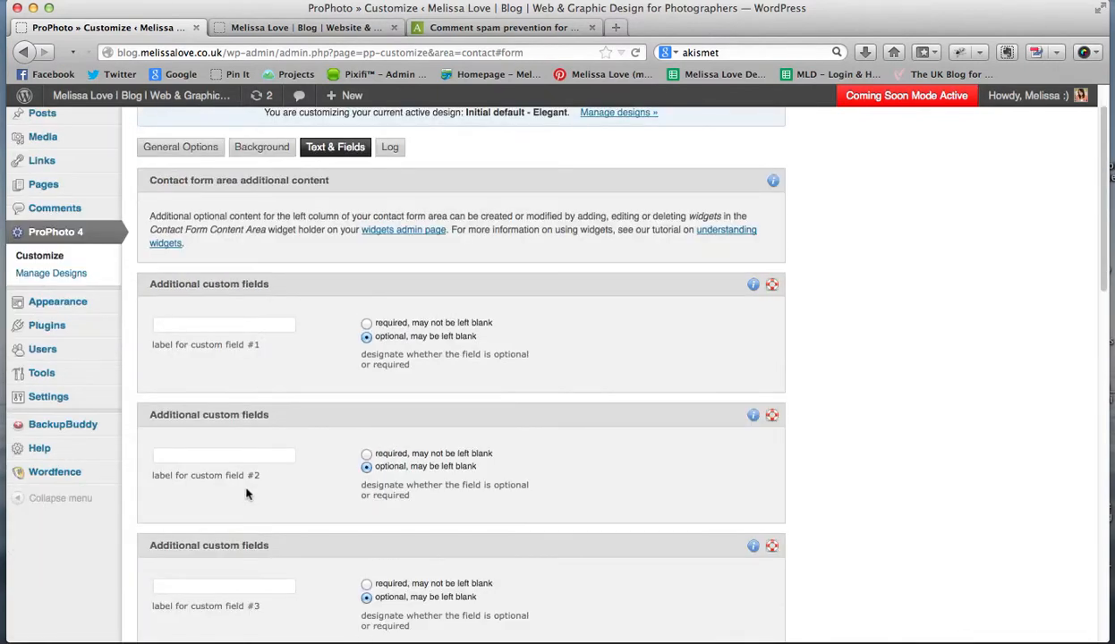
{"action": "scroll", "coordinate": [247, 493], "scroll_direction": "down", "scroll_amount": 6}
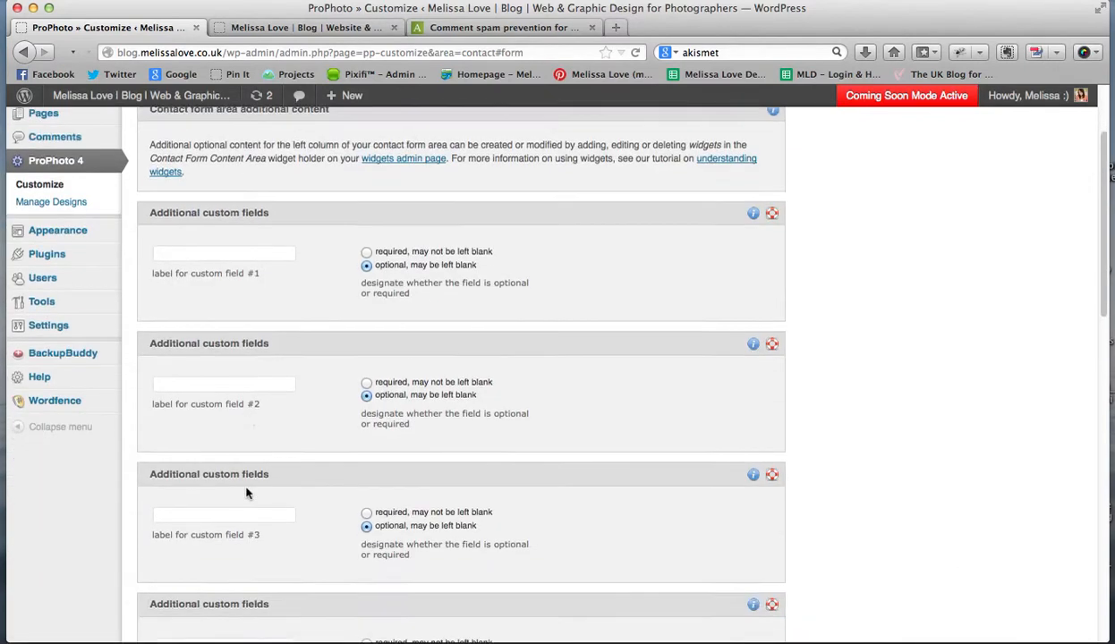
{"action": "scroll", "coordinate": [246, 494], "scroll_direction": "down", "scroll_amount": 1}
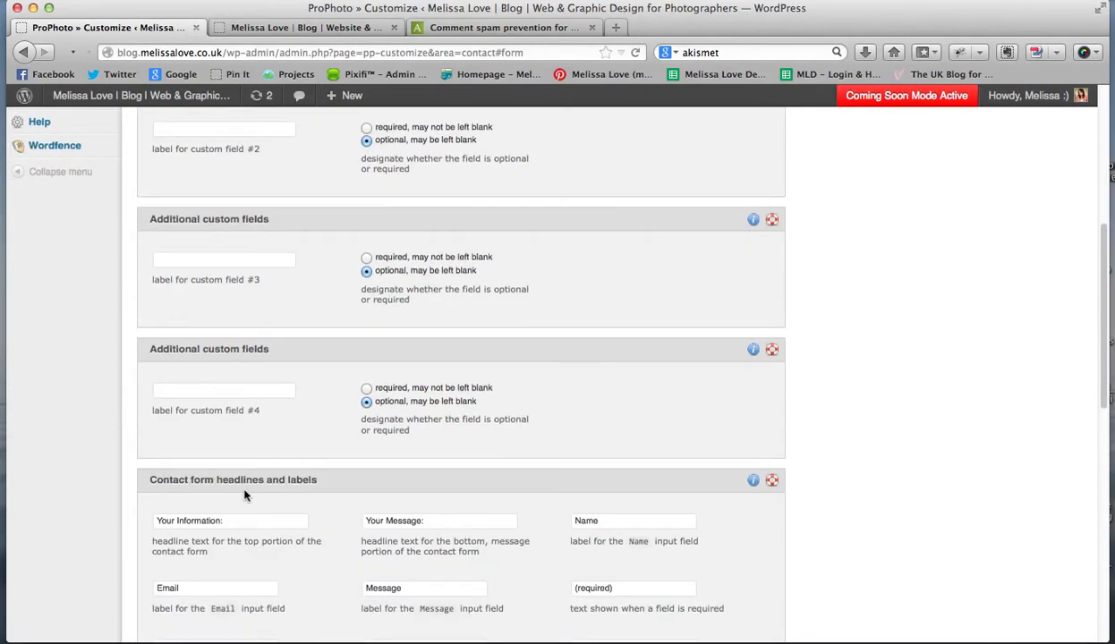
{"action": "scroll", "coordinate": [245, 495], "scroll_direction": "down", "scroll_amount": 3}
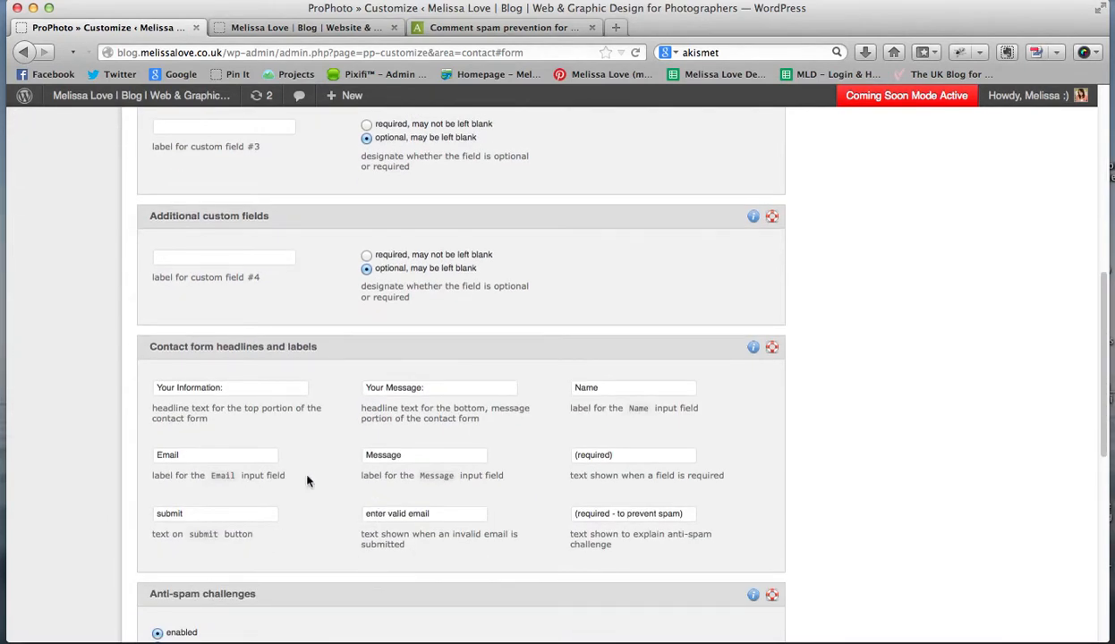
{"action": "scroll", "coordinate": [510, 502], "scroll_direction": "down", "scroll_amount": 5}
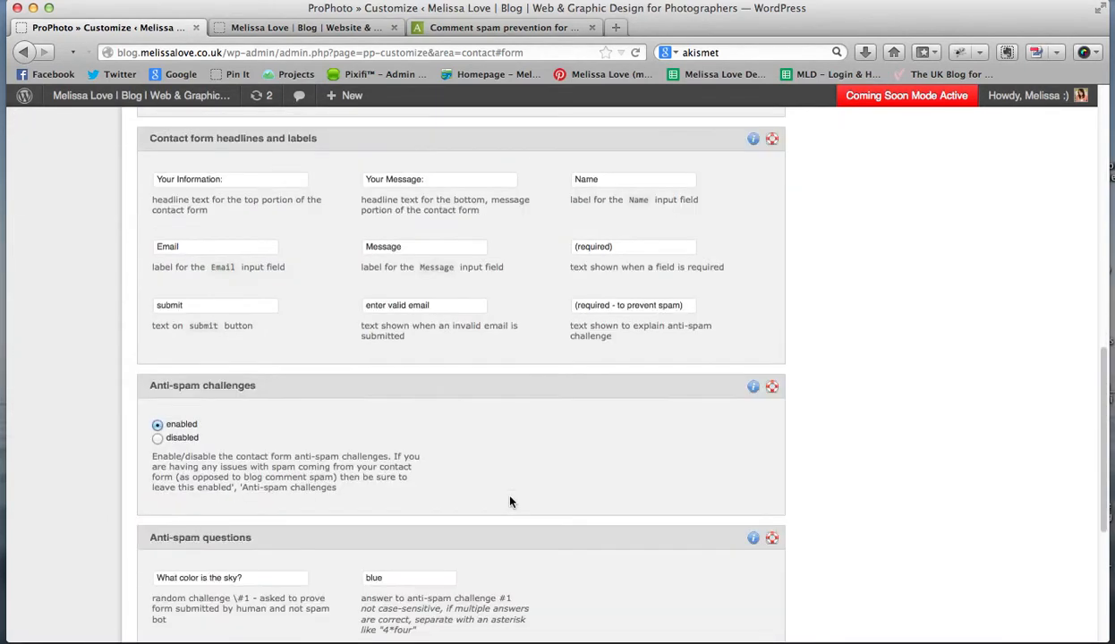
{"action": "scroll", "coordinate": [510, 502], "scroll_direction": "down", "scroll_amount": 2}
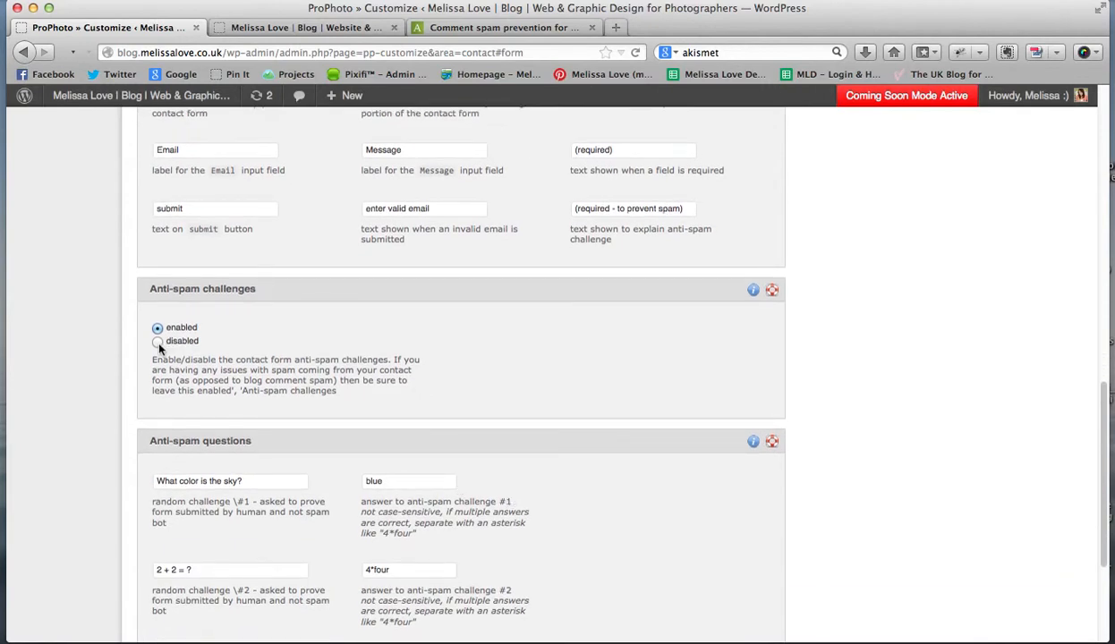
{"action": "scroll", "coordinate": [158, 346], "scroll_direction": "down", "scroll_amount": 3}
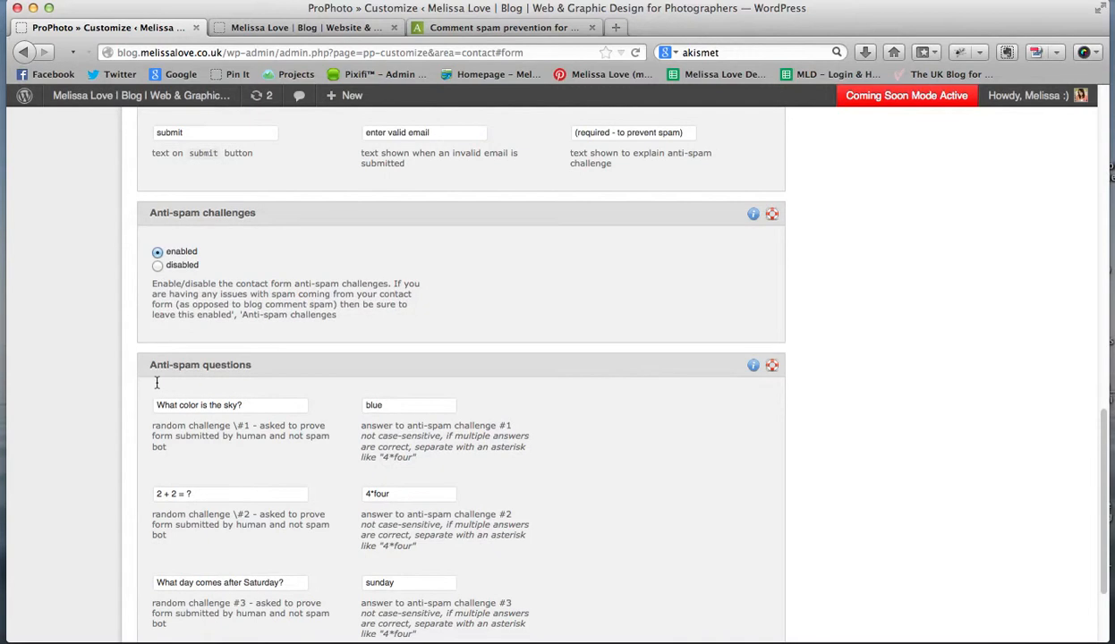
{"action": "scroll", "coordinate": [328, 391], "scroll_direction": "up", "scroll_amount": 14}
{"action": "scroll", "coordinate": [329, 391], "scroll_direction": "up", "scroll_amount": 8}
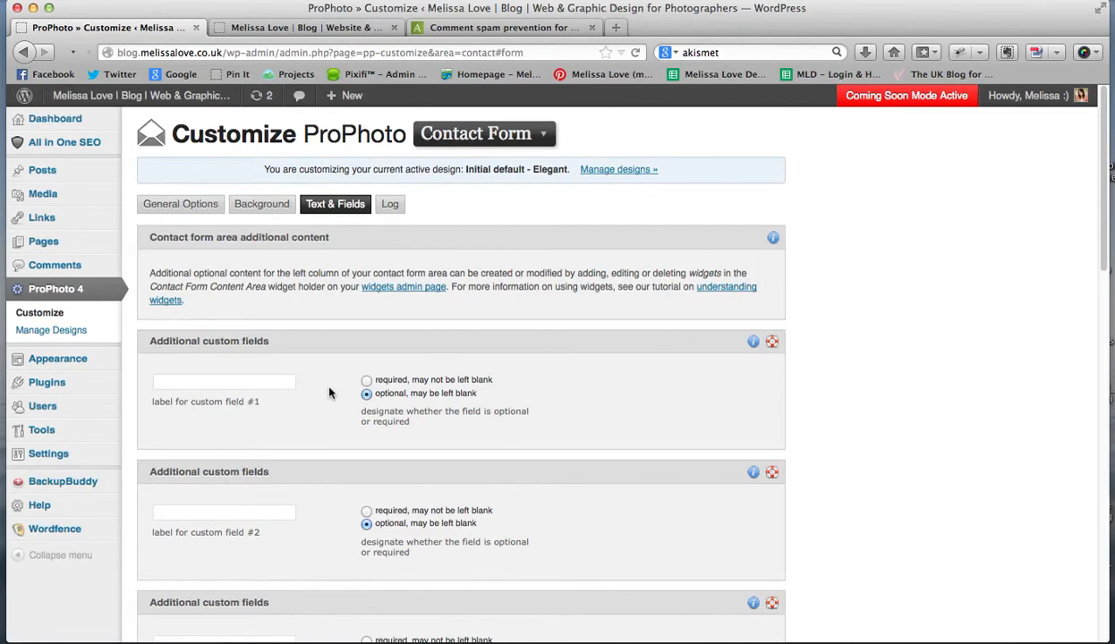
Look through the contact form submission log from start to end
{"action": "left_click", "coordinate": [390, 204]}
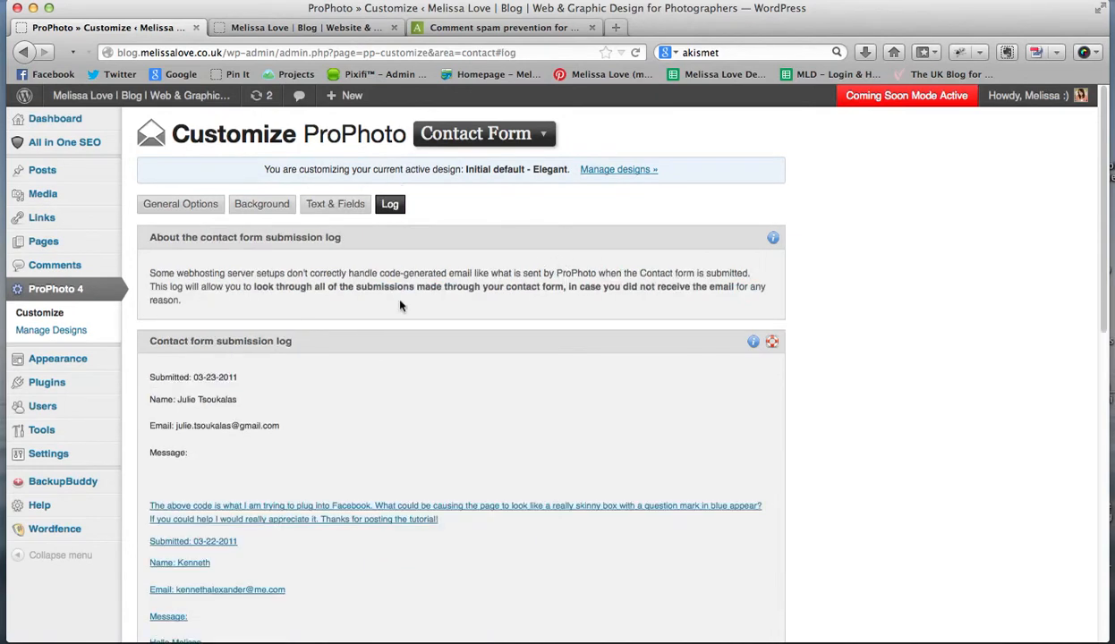
{"action": "scroll", "coordinate": [274, 453], "scroll_direction": "down", "scroll_amount": 6}
{"action": "scroll", "coordinate": [274, 455], "scroll_direction": "down", "scroll_amount": 8}
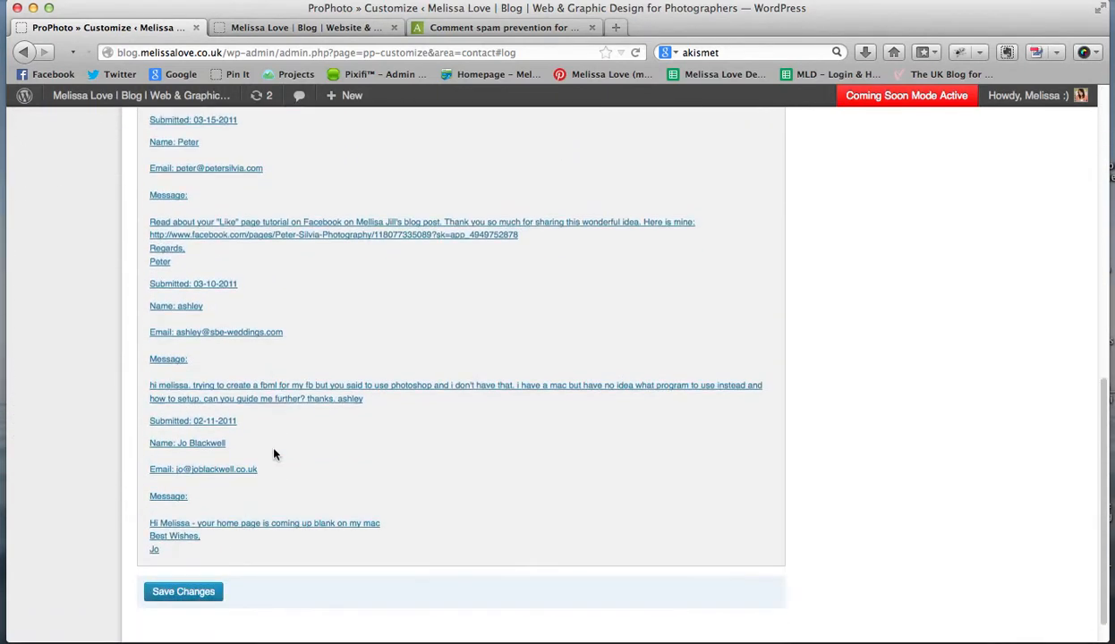
{"action": "scroll", "coordinate": [274, 454], "scroll_direction": "up", "scroll_amount": 14}
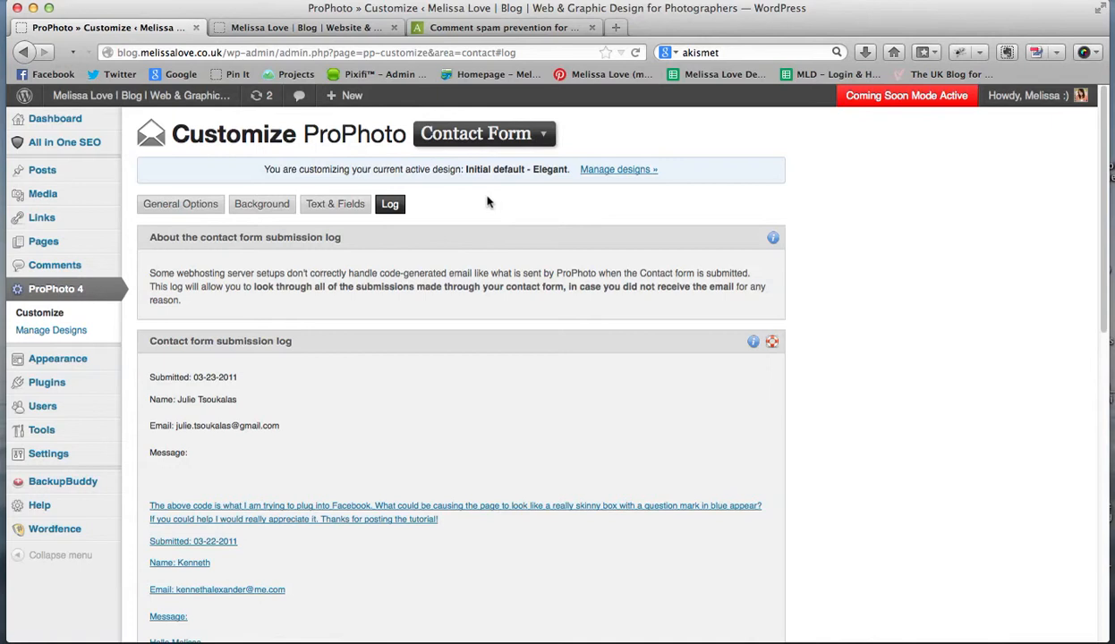
View the contact form on the live blog and return to the ProPhoto customization page
{"action": "left_click", "coordinate": [309, 27]}
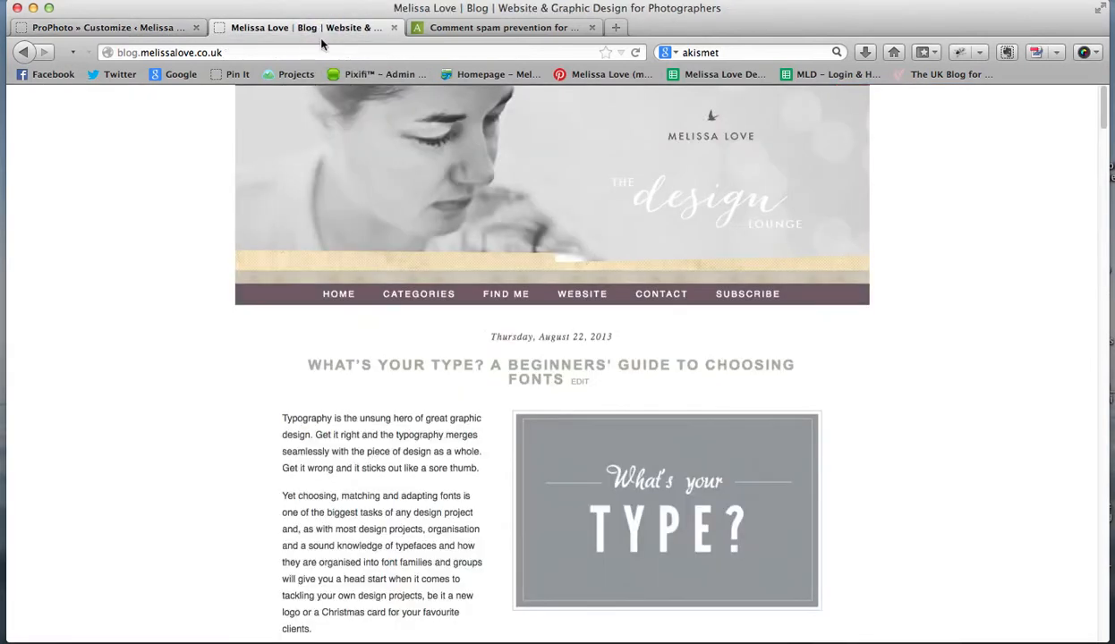
{"action": "left_click", "coordinate": [679, 297]}
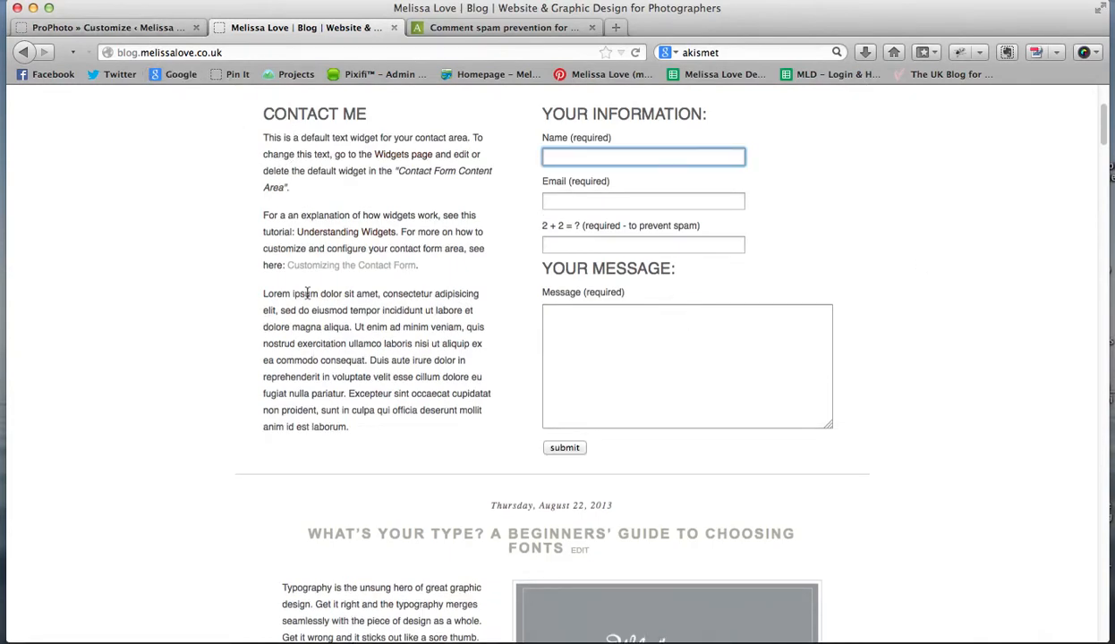
{"action": "left_click", "coordinate": [84, 29]}
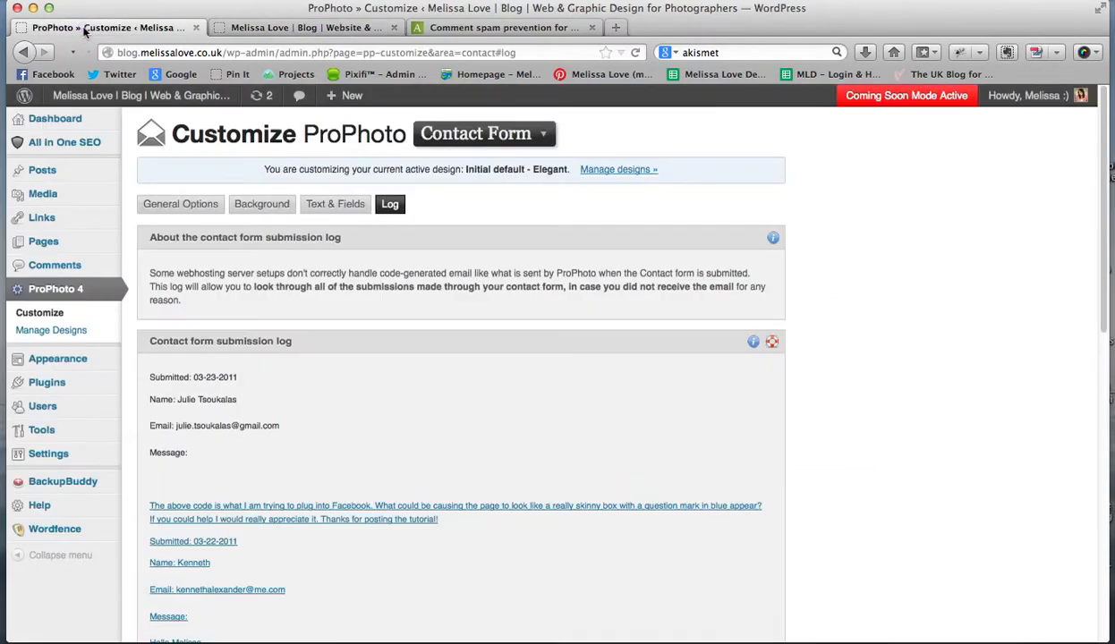
Go to the Widgets admin page and expand the Contact Me ProPhoto Text widget in the Contact Form Content Area
{"action": "mouse_move", "coordinate": [66, 361]}
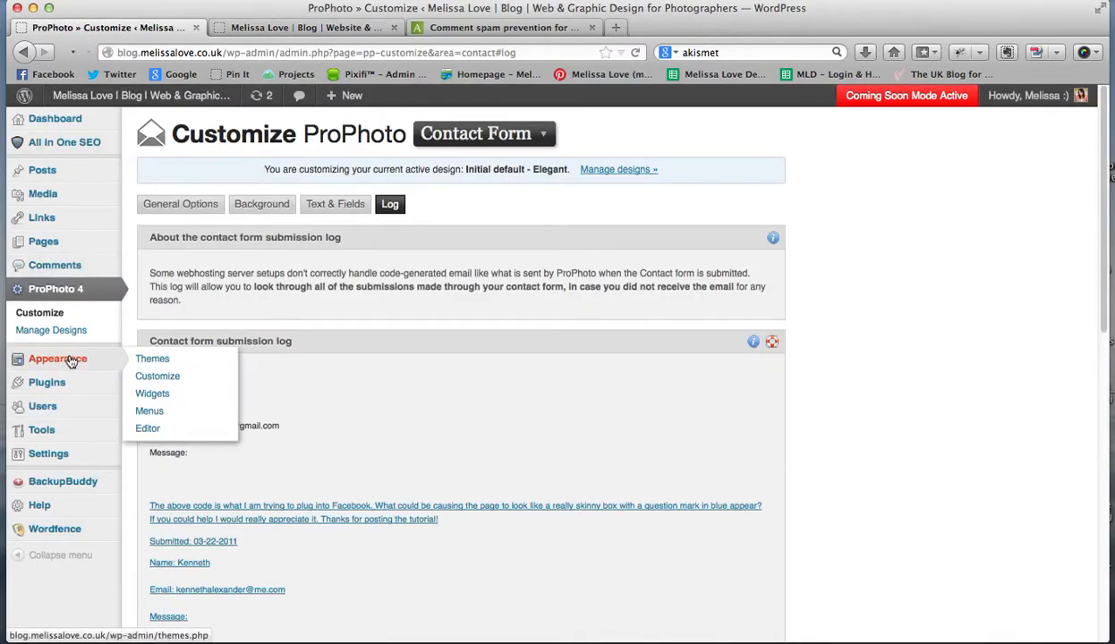
{"action": "left_click", "coordinate": [163, 394]}
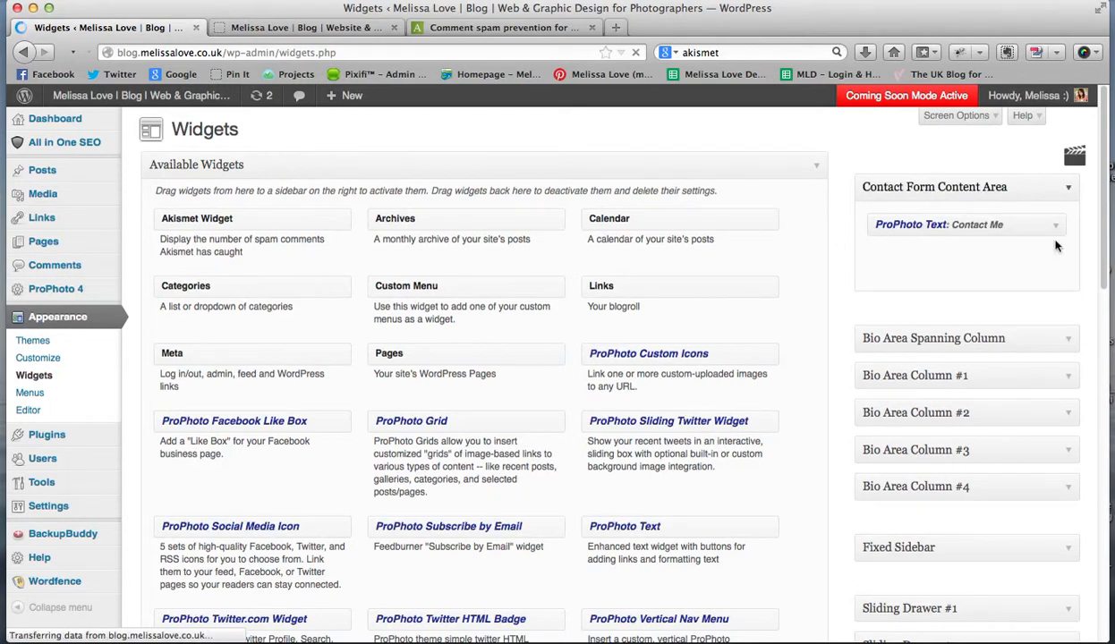
{"action": "left_click_drag", "start_coordinate": [1057, 231], "coordinate": [835, 230]}
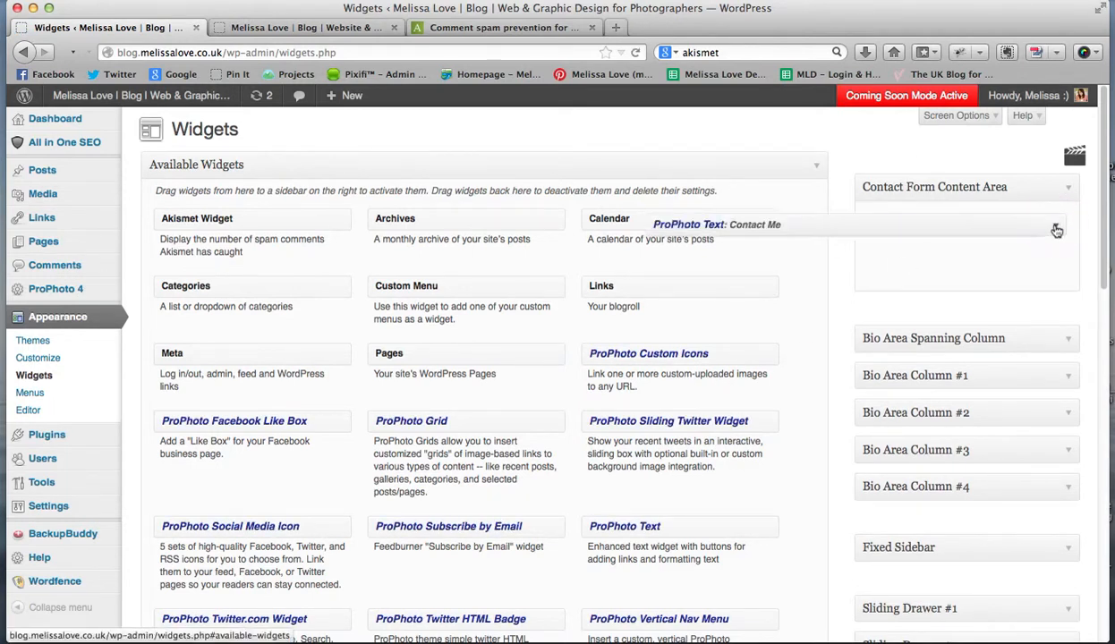
{"action": "left_click", "coordinate": [1056, 230]}
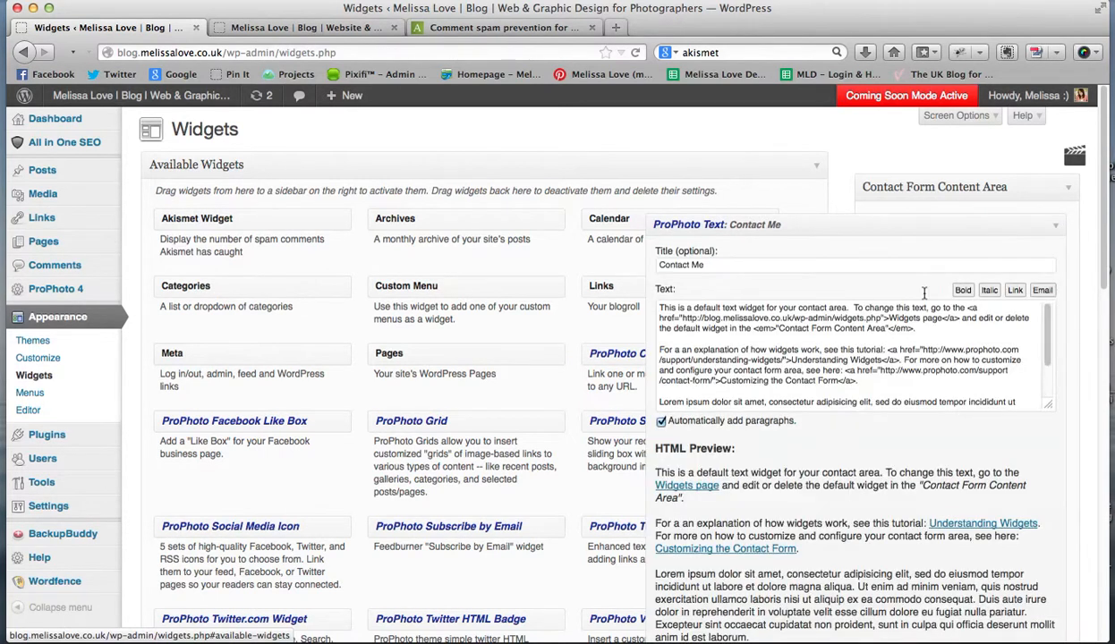
Replace all the default text in the Contact Me widget with "This is a test" and save the widget
{"action": "left_click_drag", "start_coordinate": [694, 351], "coordinate": [867, 356]}
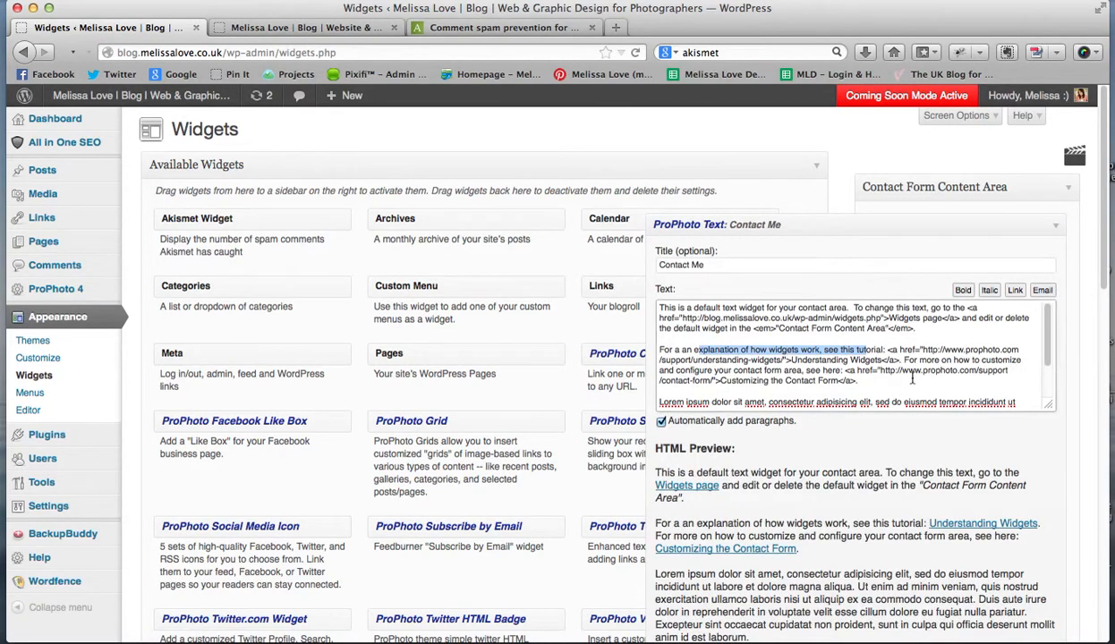
{"action": "scroll", "coordinate": [912, 378], "scroll_direction": "down", "scroll_amount": 2}
{"action": "left_click_drag", "start_coordinate": [859, 402], "coordinate": [632, 298]}
{"action": "key", "text": "BackSpace"}
{"action": "left_click_drag", "start_coordinate": [931, 334], "coordinate": [633, 304]}
{"action": "type", "text": "Thisis"}
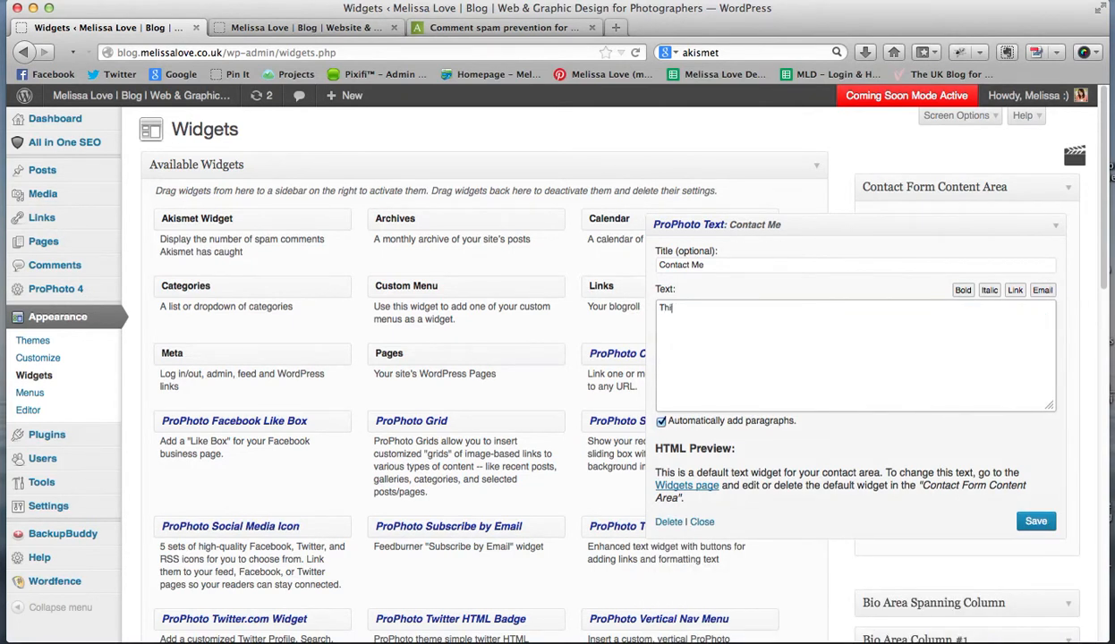
{"action": "key", "text": "BackSpace"}
{"action": "key", "text": "BackSpace"}
{"action": "key", "text": "BackSpace"}
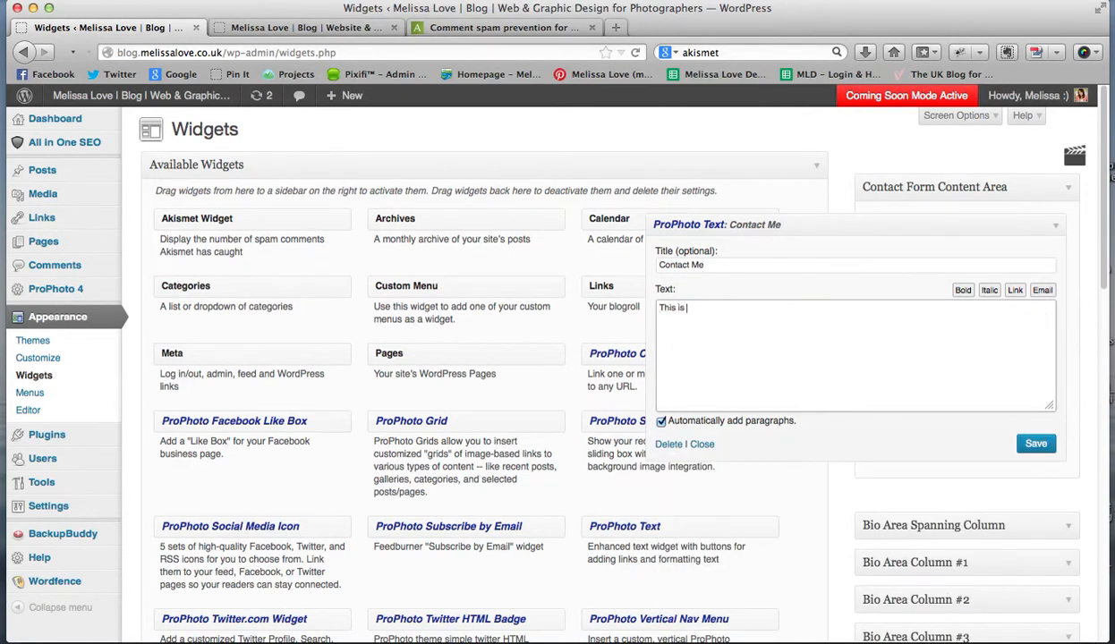
{"action": "left_click", "coordinate": [1032, 442]}
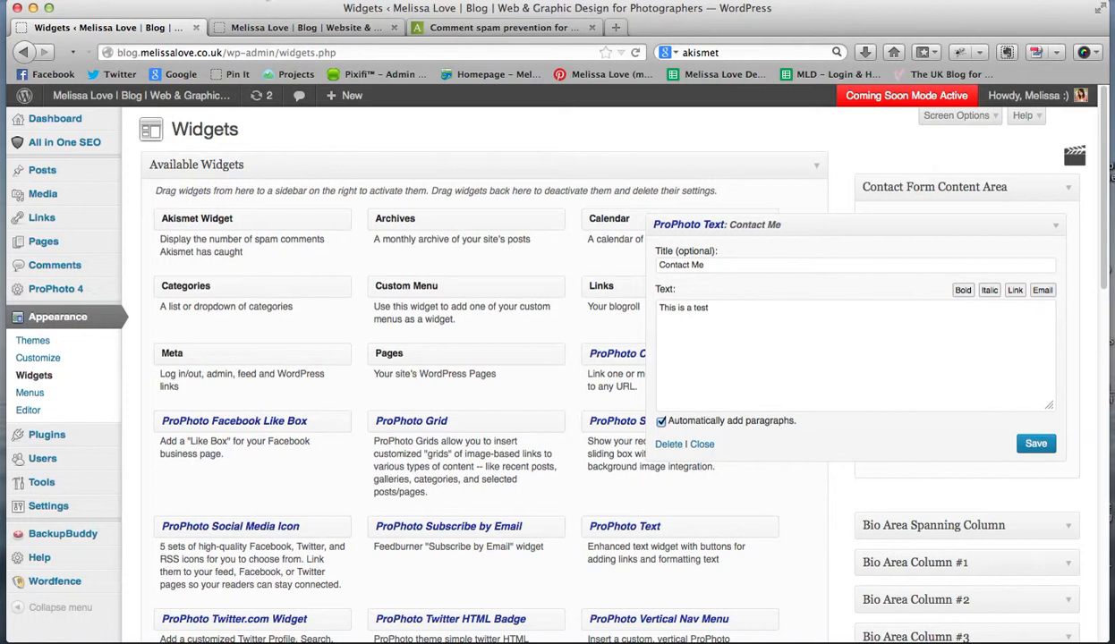
Reload the live blog and open its contact form to check the new Contact Me text
{"action": "left_click", "coordinate": [265, 30]}
{"action": "scroll", "coordinate": [462, 160], "scroll_direction": "up", "scroll_amount": 3}
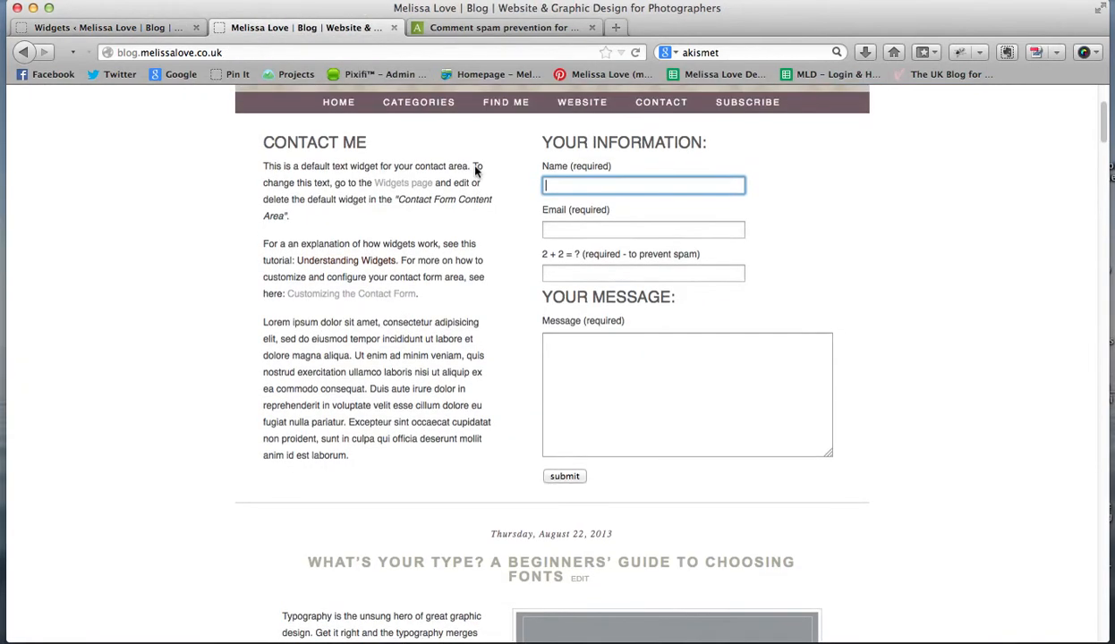
{"action": "left_click", "coordinate": [635, 52]}
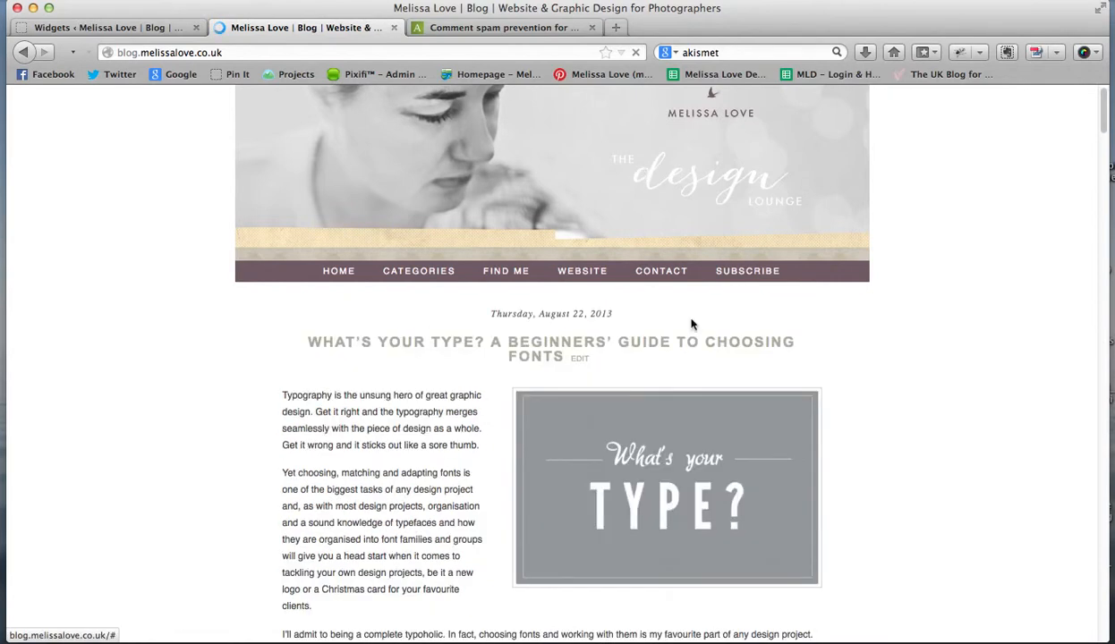
{"action": "left_click", "coordinate": [653, 270]}
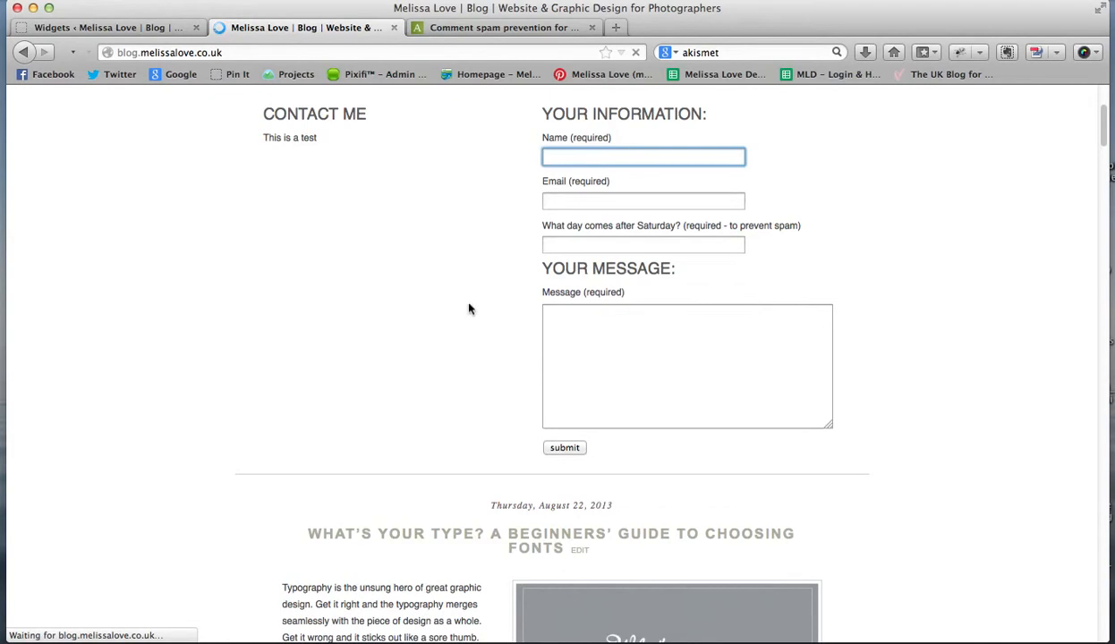
Add a full stop to the Contact Me widget text so it reads "This is a test." and save the widget
{"action": "left_click", "coordinate": [136, 32]}
{"action": "left_click", "coordinate": [725, 310]}
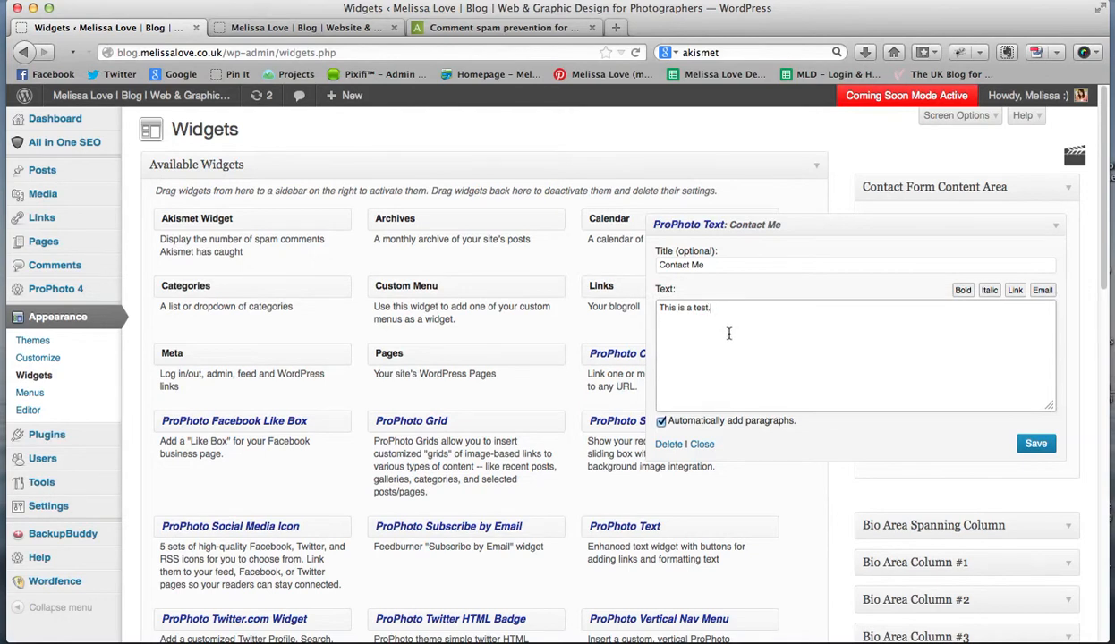
{"action": "mouse_move", "coordinate": [62, 197]}
{"action": "left_click", "coordinate": [1031, 442]}
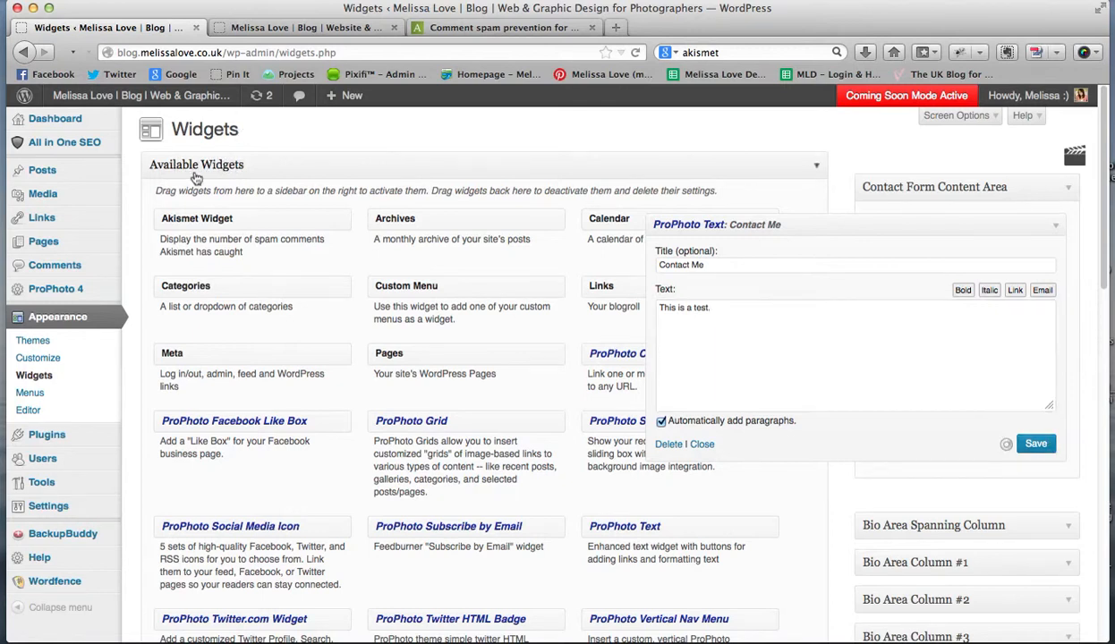
Open the ProPhoto Mobile customization settings and choose to use the desktop site on mobile devices
{"action": "mouse_move", "coordinate": [56, 288]}
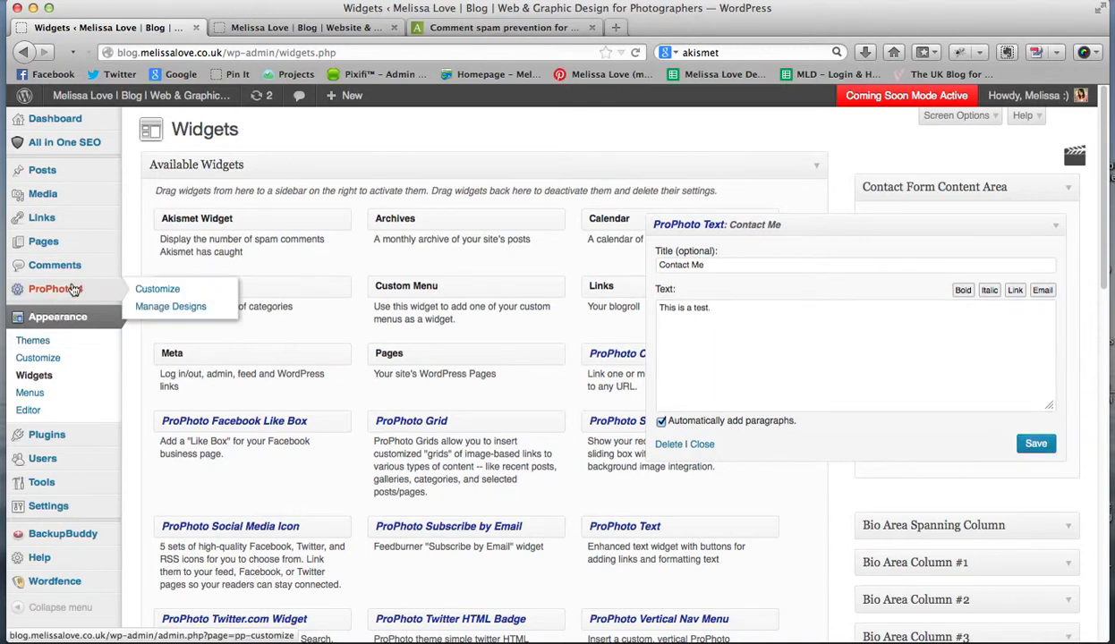
{"action": "left_click", "coordinate": [156, 288]}
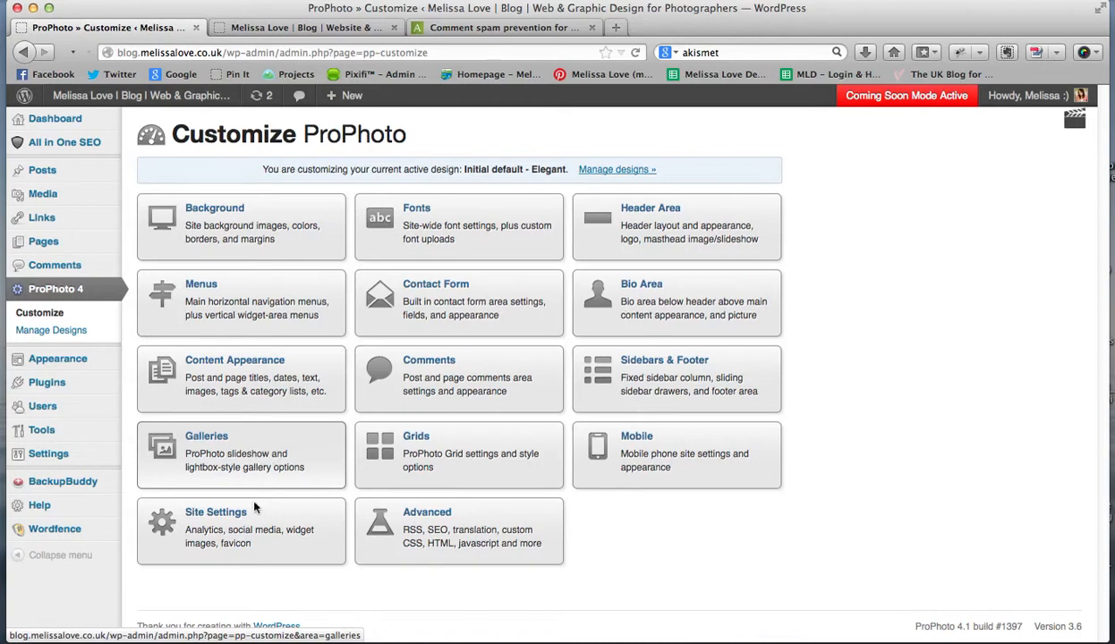
{"action": "left_click", "coordinate": [756, 455]}
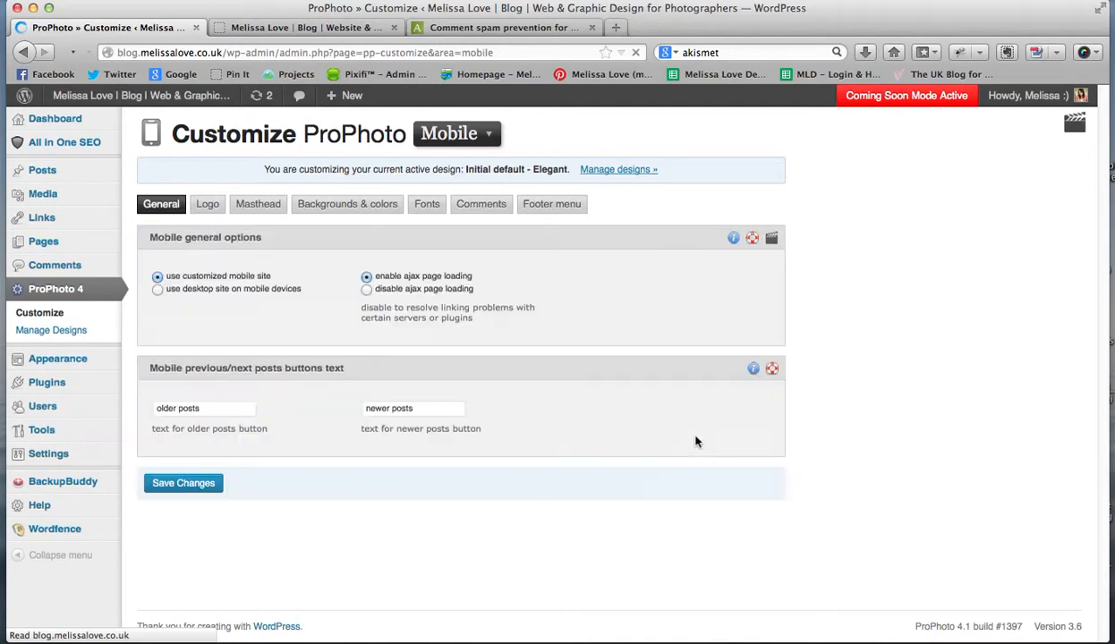
{"action": "left_click", "coordinate": [156, 289]}
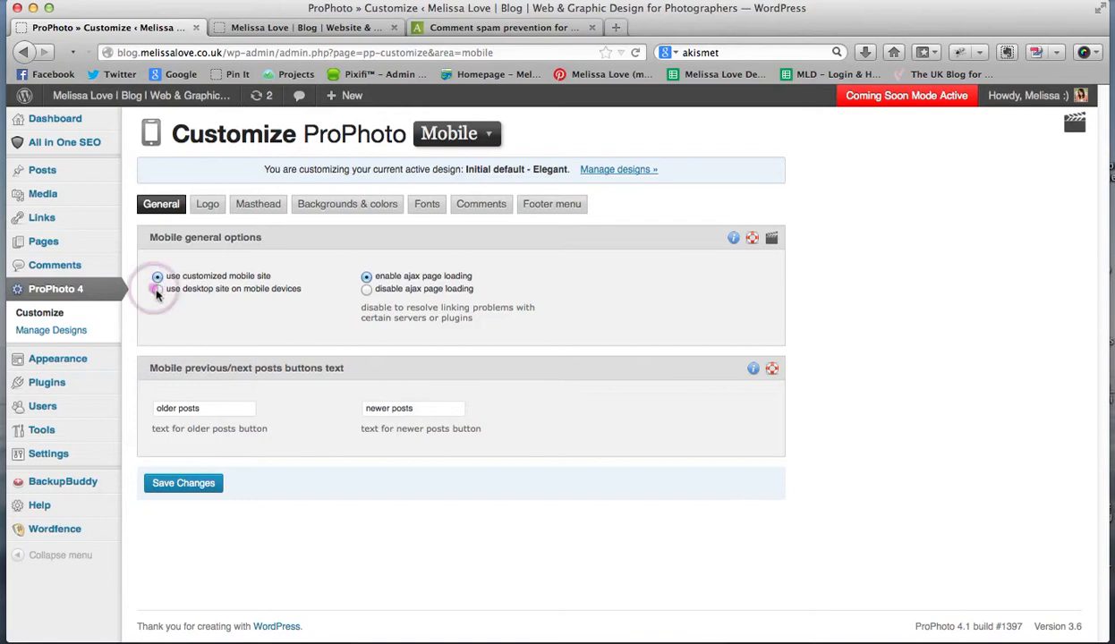
Set the mobile general options to use the desktop site on mobile devices and save the changes
{"action": "left_click", "coordinate": [157, 289]}
{"action": "left_click", "coordinate": [186, 323]}
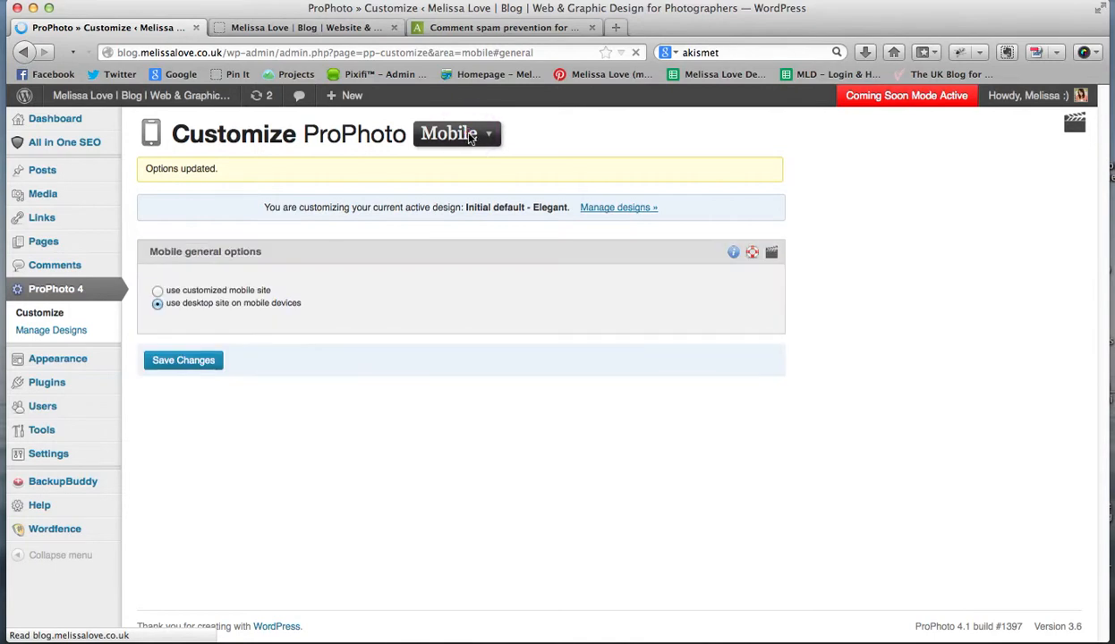
Switch from the Mobile customization area to ProPhoto's Site Settings area
{"action": "left_click", "coordinate": [469, 136]}
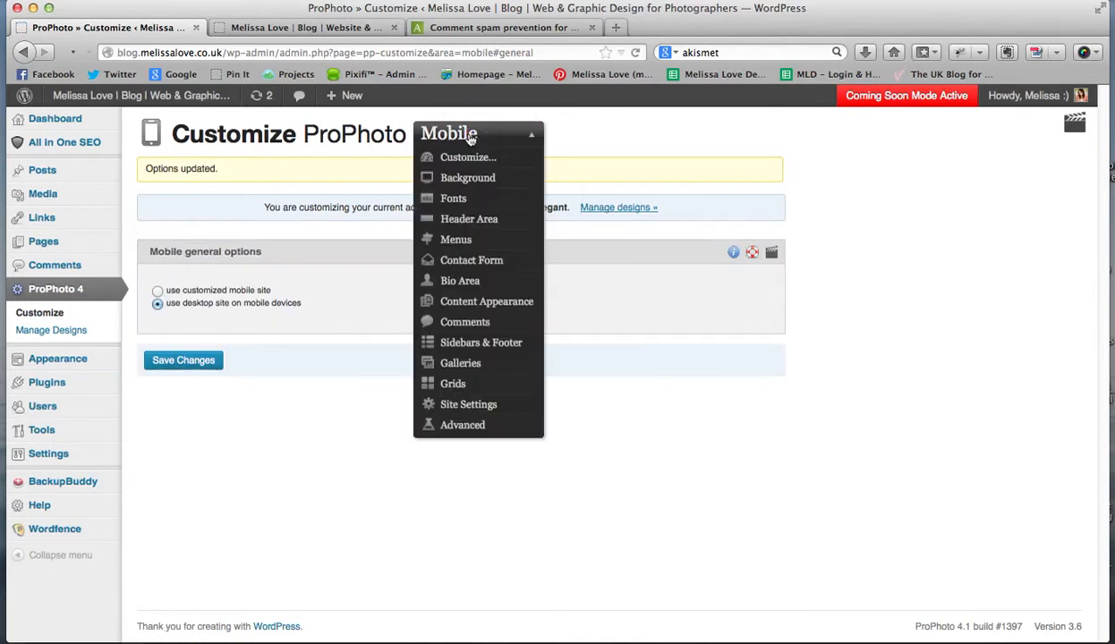
{"action": "left_click", "coordinate": [465, 404]}
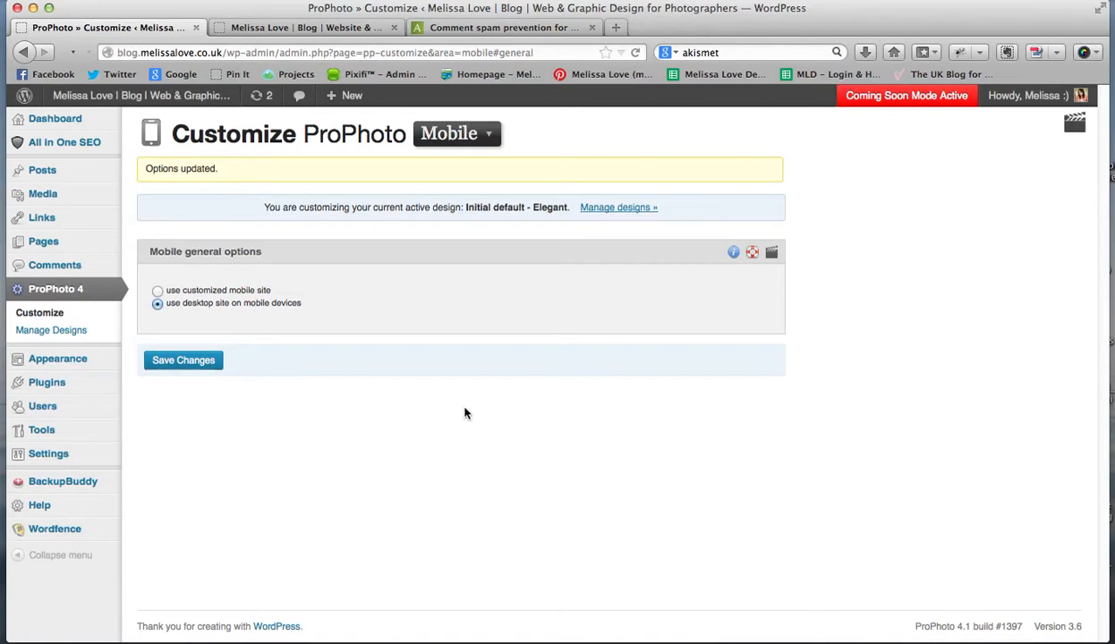
{"action": "left_click", "coordinate": [461, 143]}
{"action": "left_click", "coordinate": [465, 145]}
{"action": "left_click", "coordinate": [463, 144]}
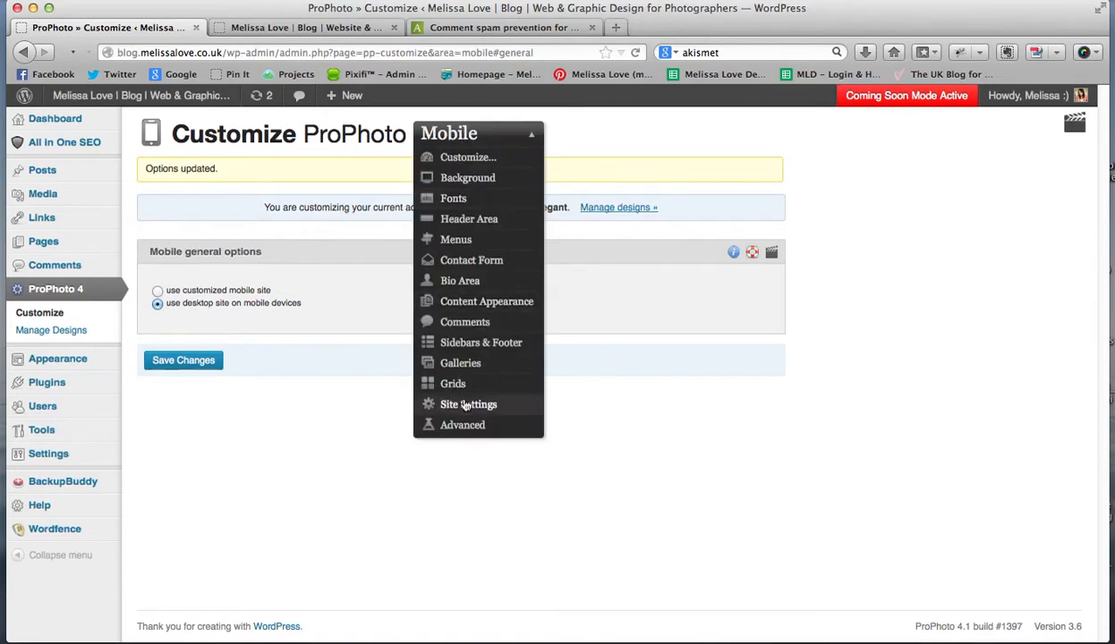
{"action": "left_click", "coordinate": [466, 404]}
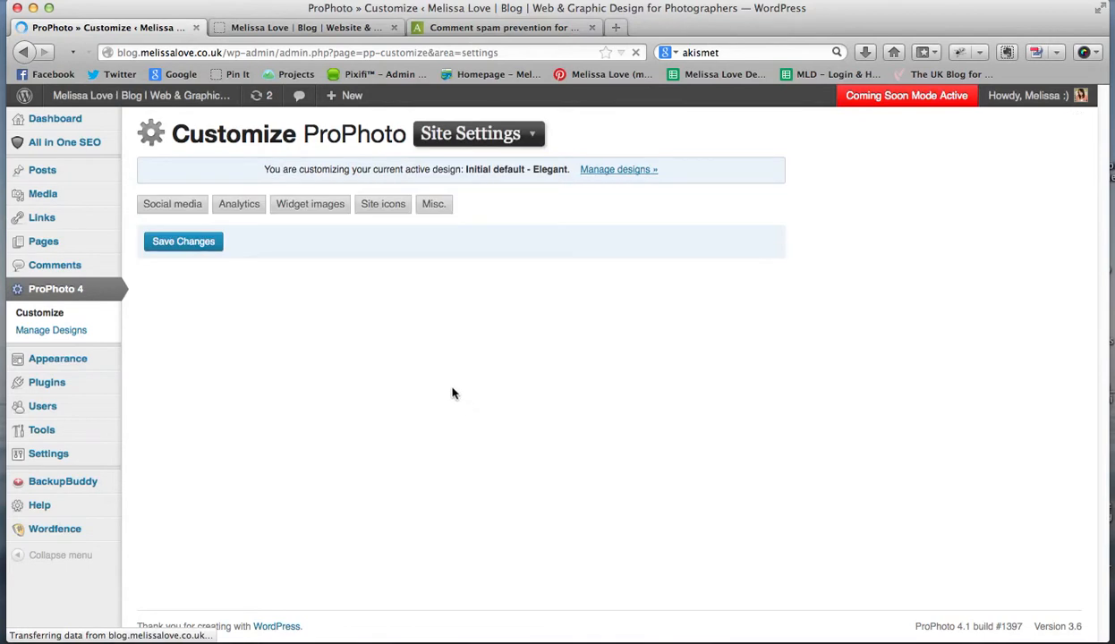
Review the social media site settings, covering the Facebook preview, site-wide Facebook options, Twitter account and Twitter API credentials
{"action": "left_click", "coordinate": [168, 202]}
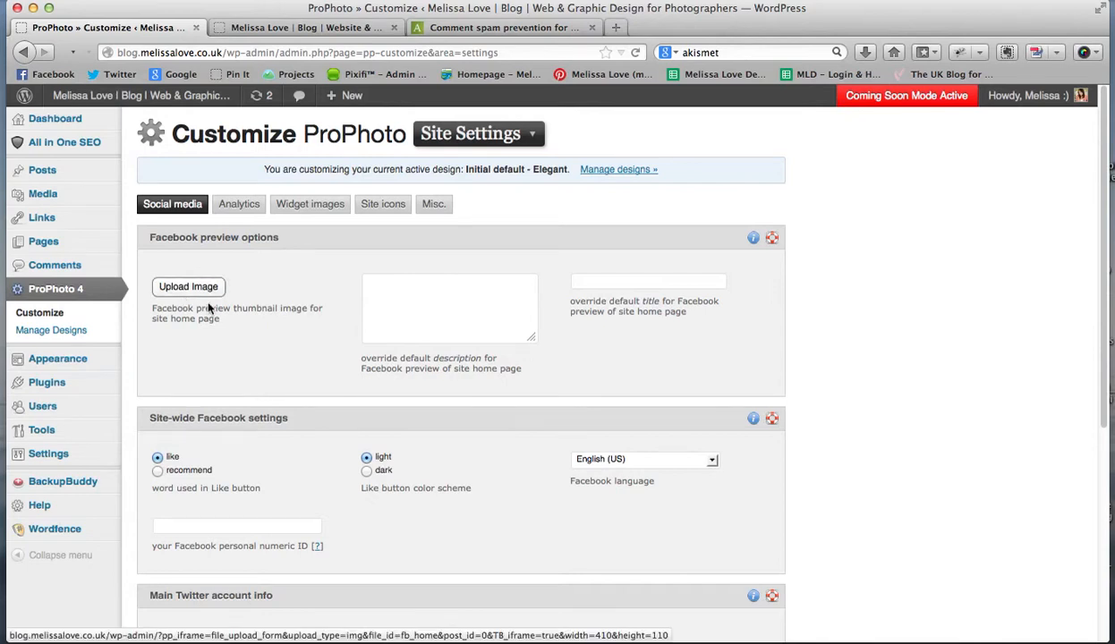
{"action": "scroll", "coordinate": [249, 327], "scroll_direction": "down", "scroll_amount": 2}
{"action": "scroll", "coordinate": [254, 347], "scroll_direction": "down", "scroll_amount": 1}
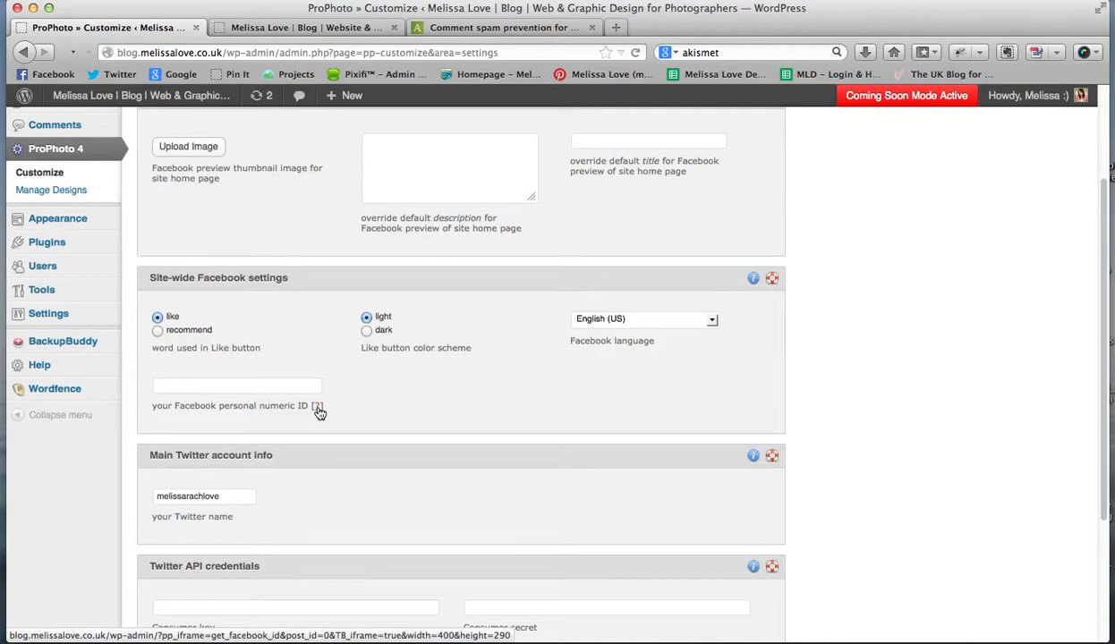
{"action": "scroll", "coordinate": [268, 402], "scroll_direction": "down", "scroll_amount": 2}
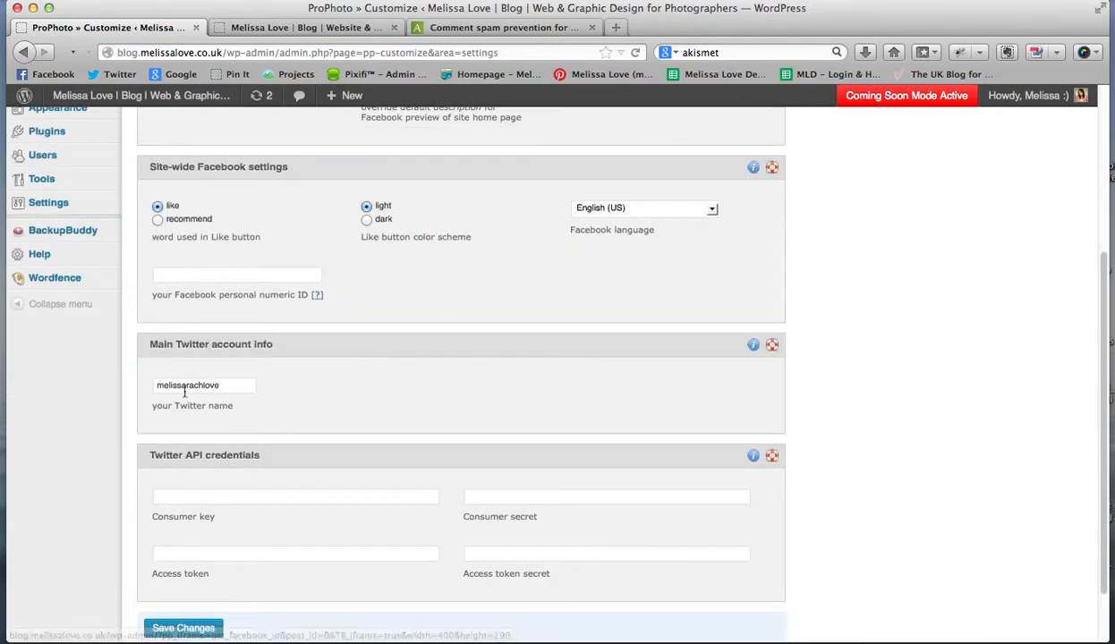
{"action": "scroll", "coordinate": [233, 401], "scroll_direction": "up", "scroll_amount": 5}
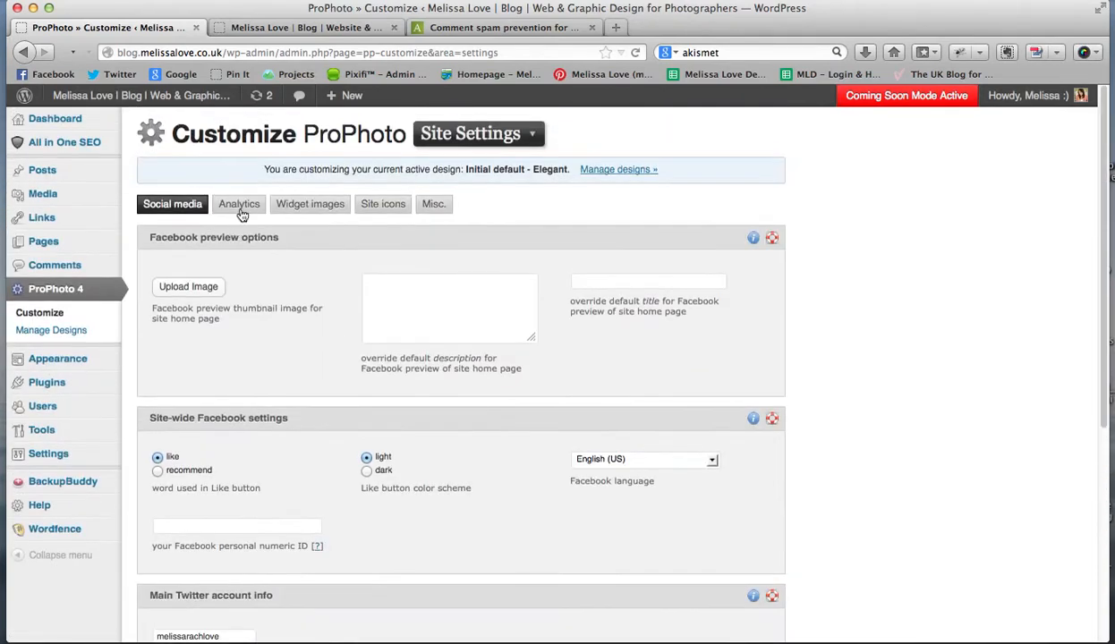
Review the site settings for analytics tracking code, widget custom images, and the favicon and iPhone webclip icon
{"action": "left_click", "coordinate": [239, 206]}
{"action": "left_click", "coordinate": [239, 206]}
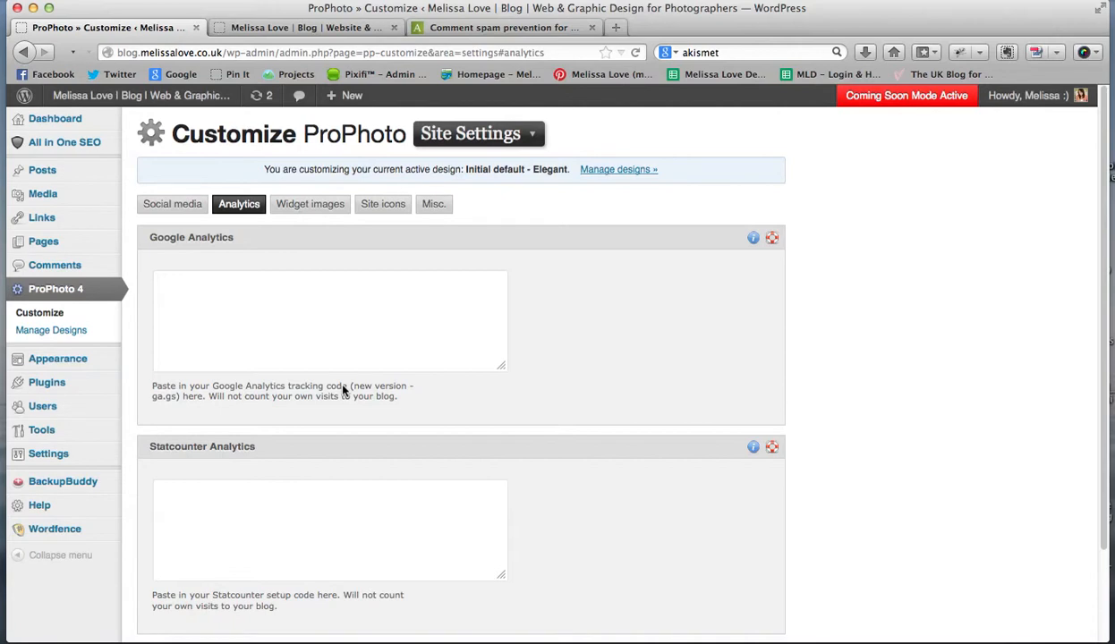
{"action": "scroll", "coordinate": [249, 298], "scroll_direction": "down", "scroll_amount": 3}
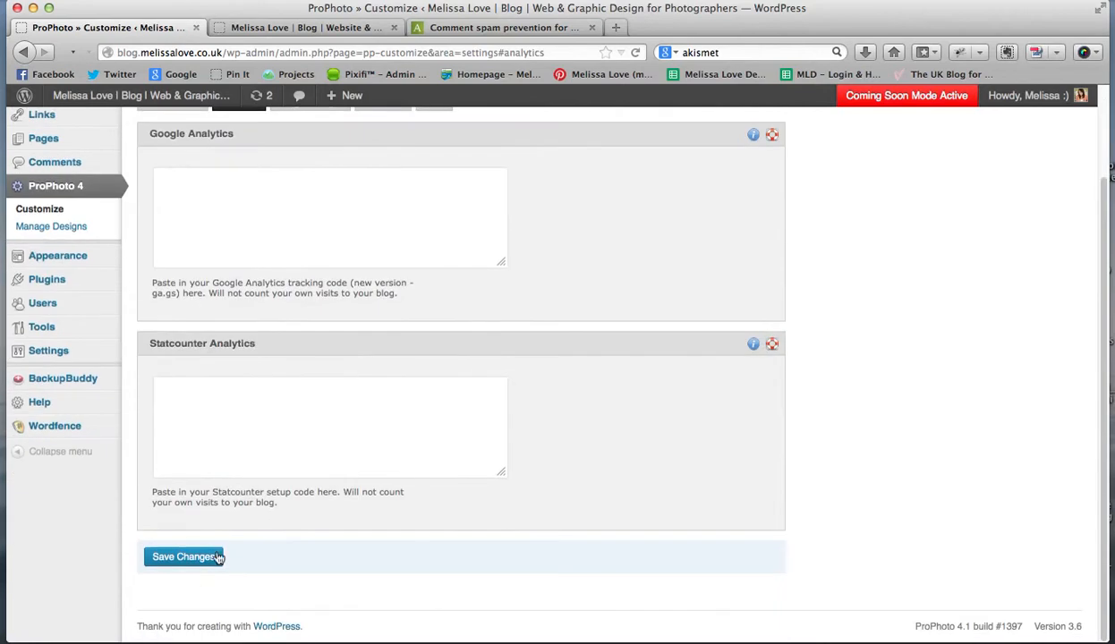
{"action": "left_click", "coordinate": [217, 557]}
{"action": "left_click", "coordinate": [309, 204]}
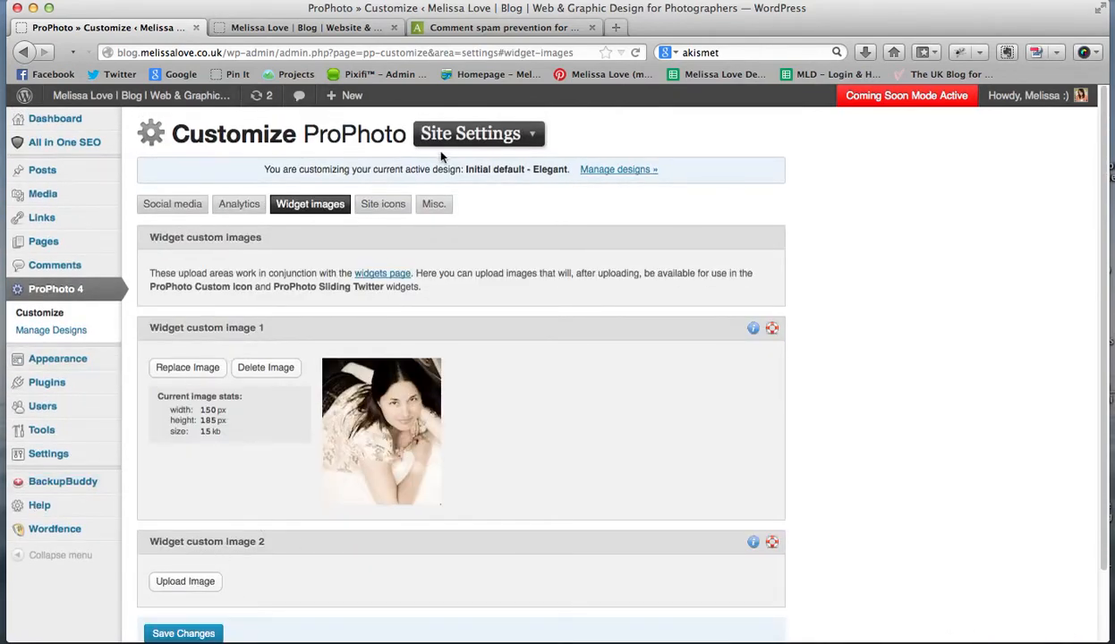
{"action": "left_click", "coordinate": [390, 206]}
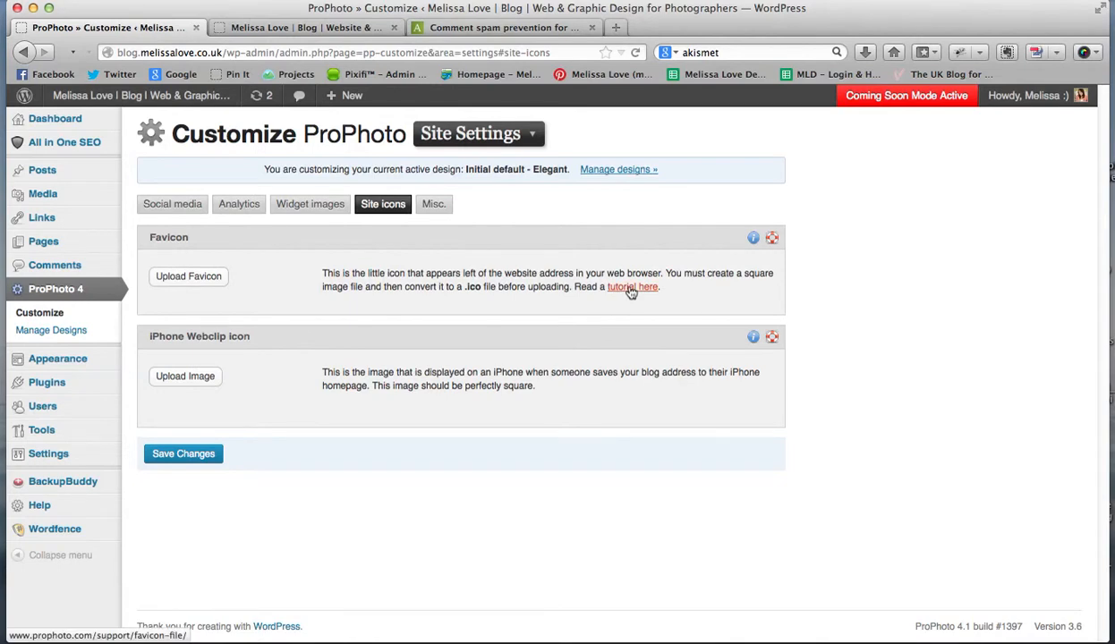
Review the miscellaneous site settings from under construction mode through unregistered test-mode, and save the changes
{"action": "left_click", "coordinate": [434, 204]}
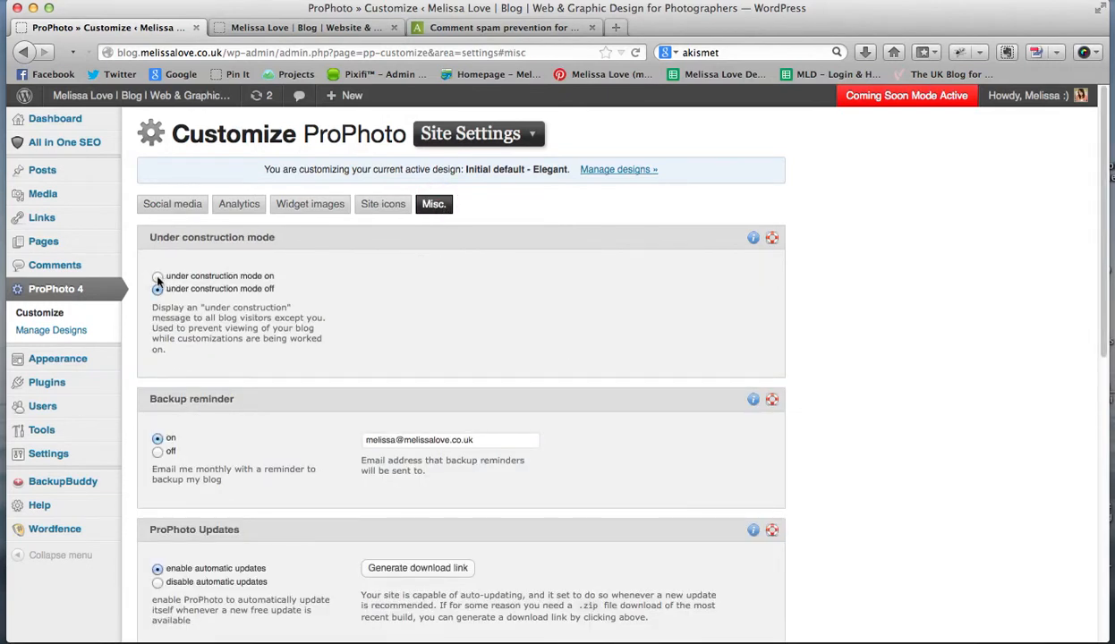
{"action": "scroll", "coordinate": [315, 309], "scroll_direction": "down", "scroll_amount": 2}
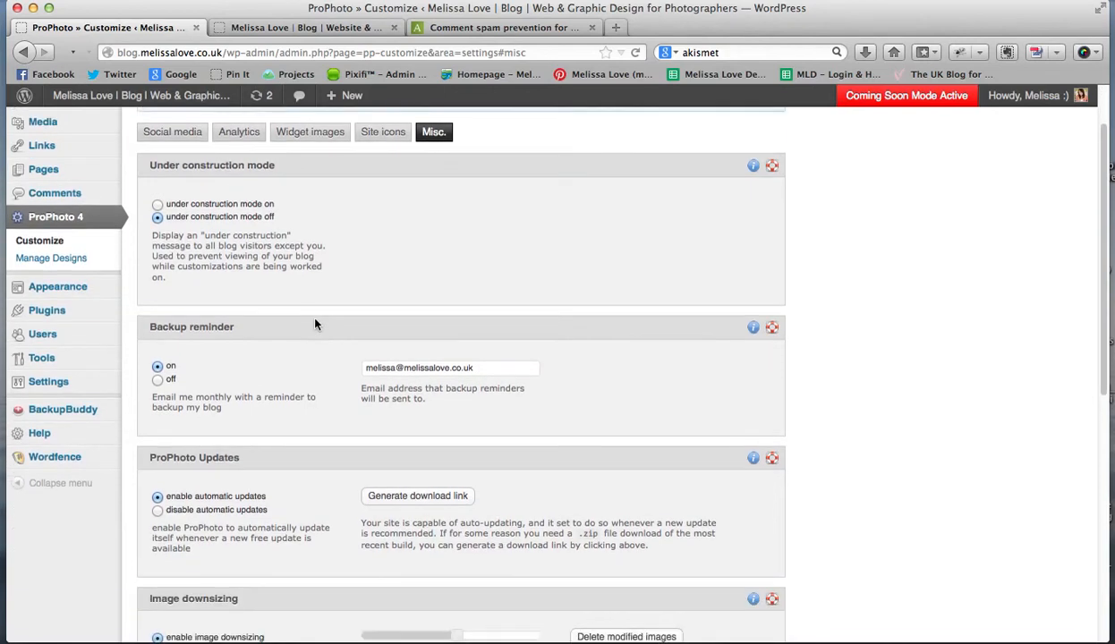
{"action": "scroll", "coordinate": [315, 324], "scroll_direction": "down", "scroll_amount": 3}
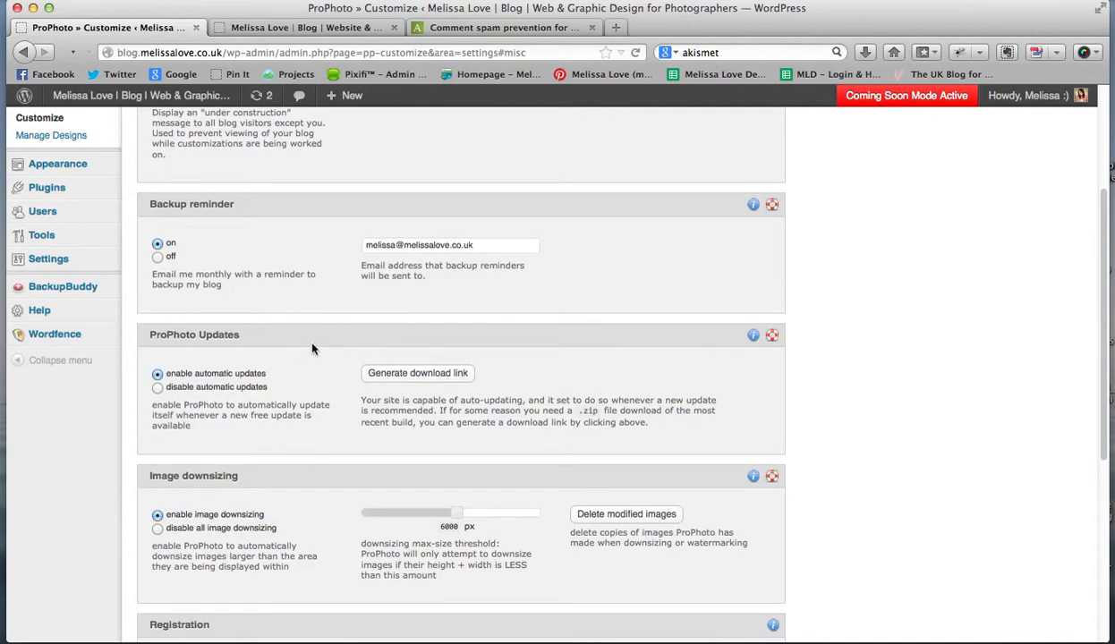
{"action": "scroll", "coordinate": [312, 348], "scroll_direction": "down", "scroll_amount": 1}
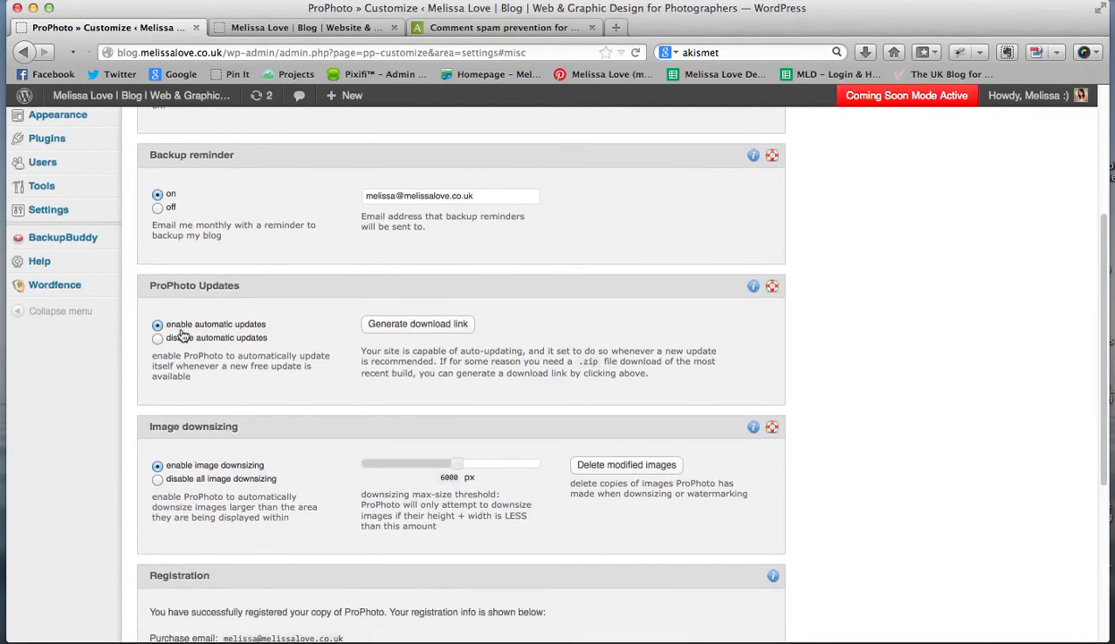
{"action": "scroll", "coordinate": [260, 327], "scroll_direction": "down", "scroll_amount": 2}
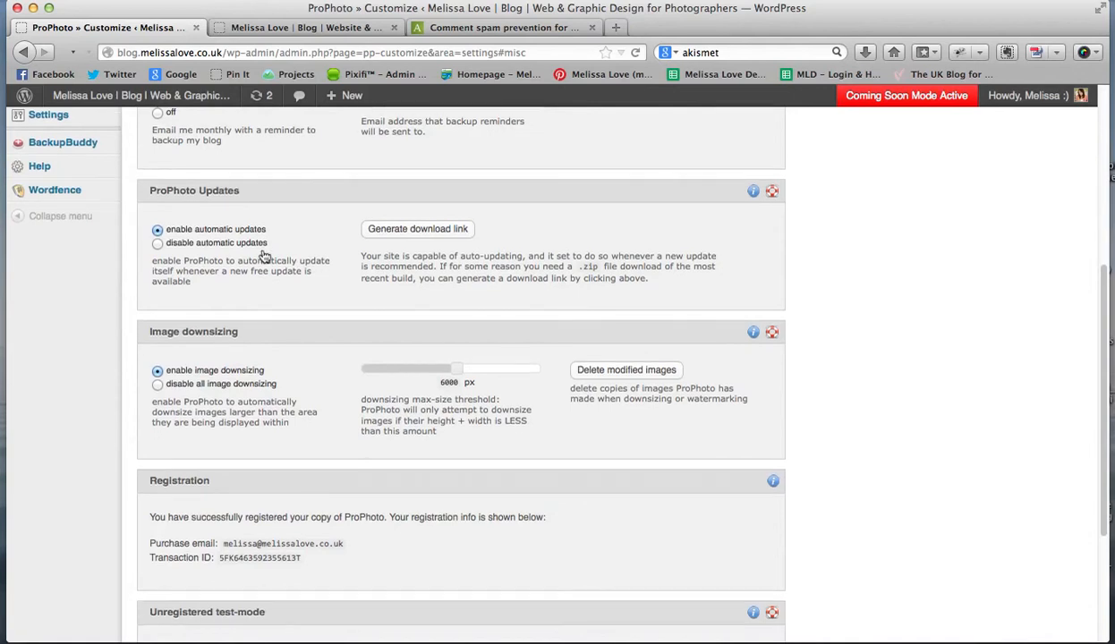
{"action": "scroll", "coordinate": [262, 255], "scroll_direction": "down", "scroll_amount": 4}
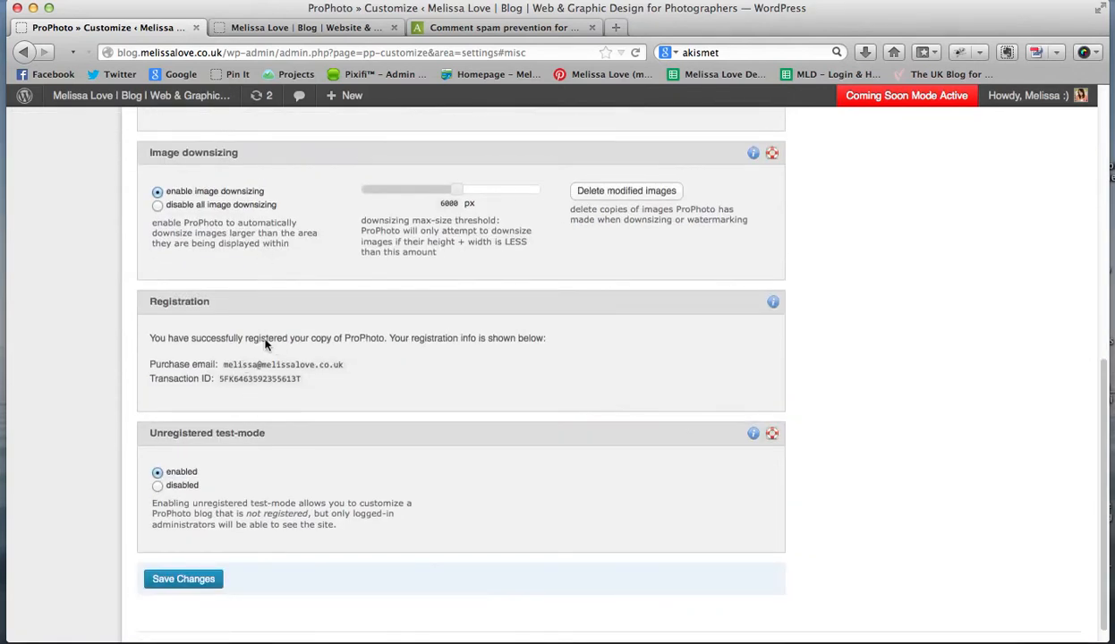
{"action": "scroll", "coordinate": [281, 388], "scroll_direction": "down", "scroll_amount": 1}
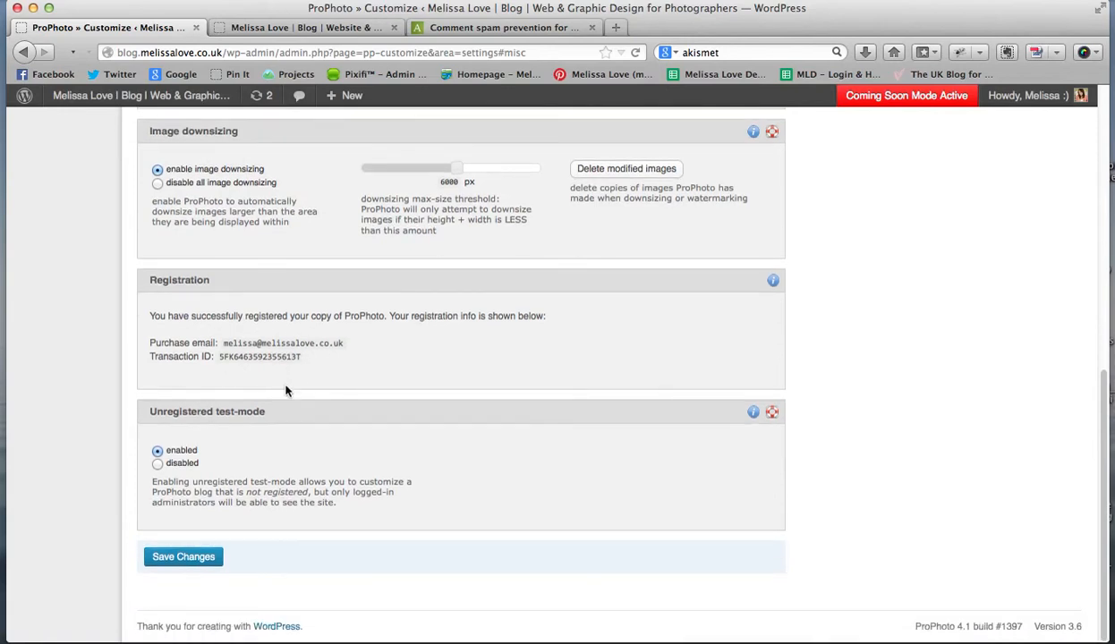
{"action": "left_click", "coordinate": [183, 558]}
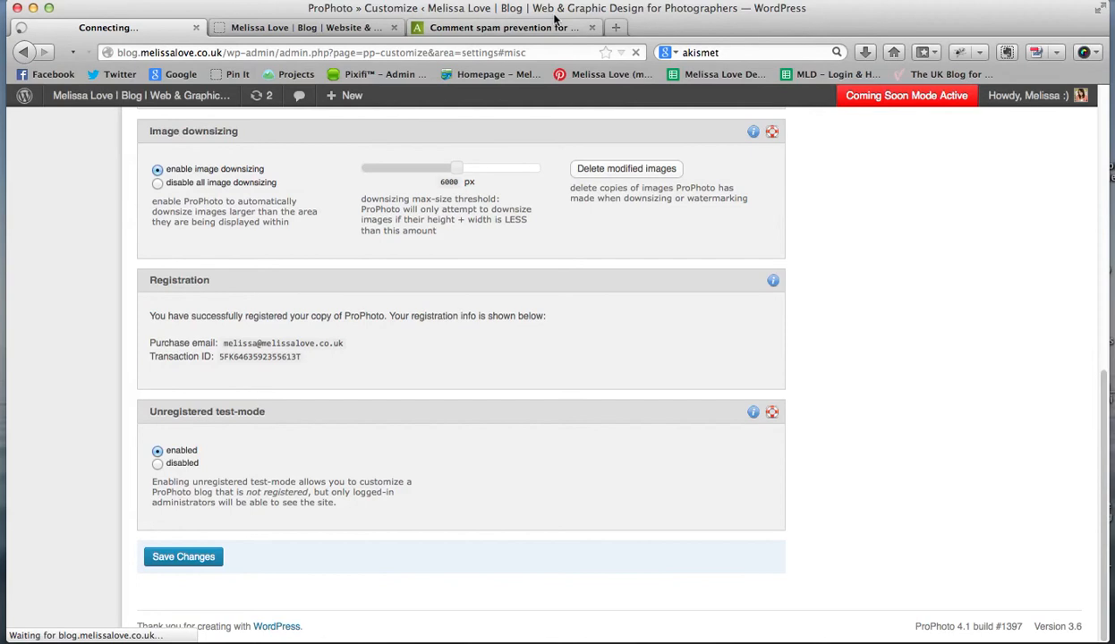
{"action": "left_click", "coordinate": [499, 0]}
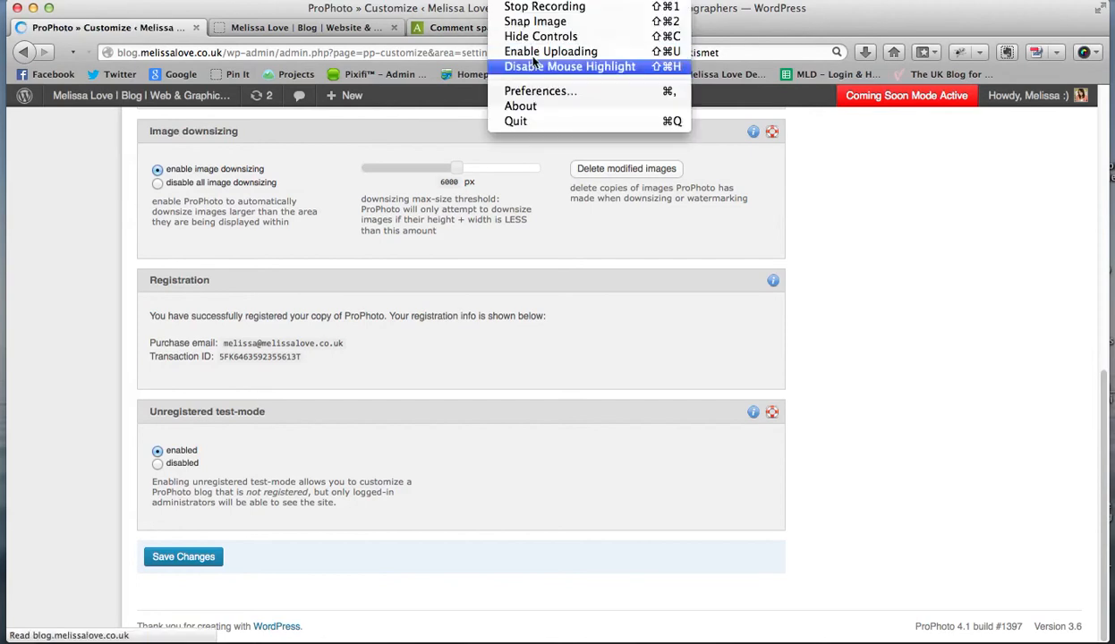